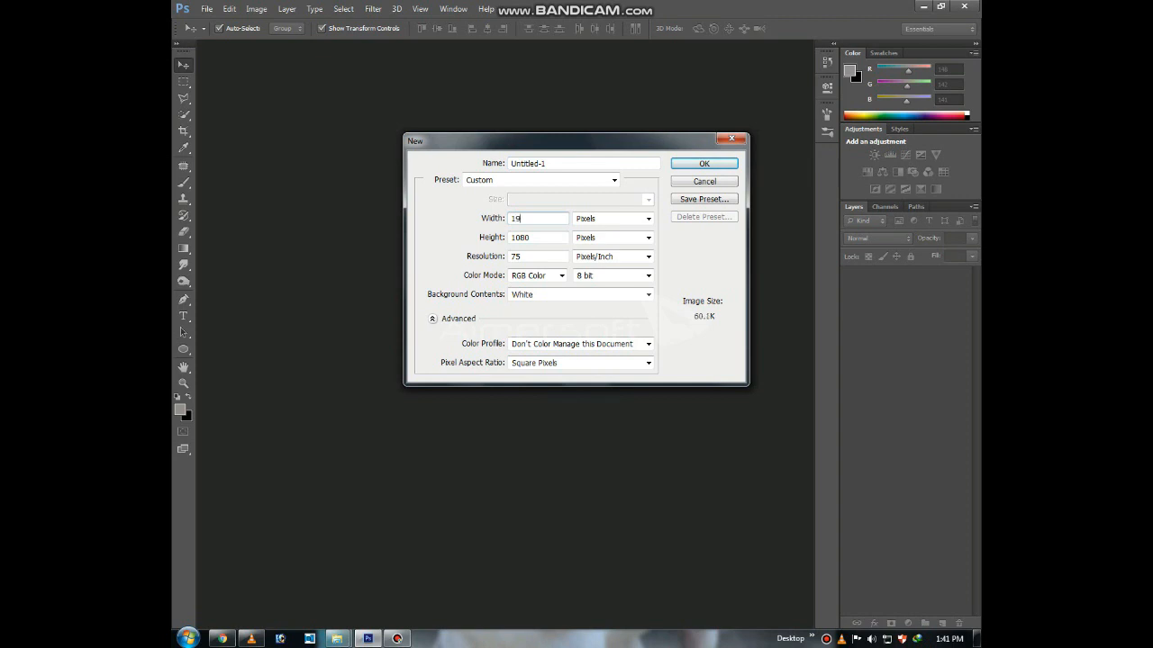
Set the new document's height to 1080 pixels and create it.
key(Tab)
text(1020)
key(BackSpace)
key(BackSpace)
text(80)
key(Return)
right_click(905, 275)
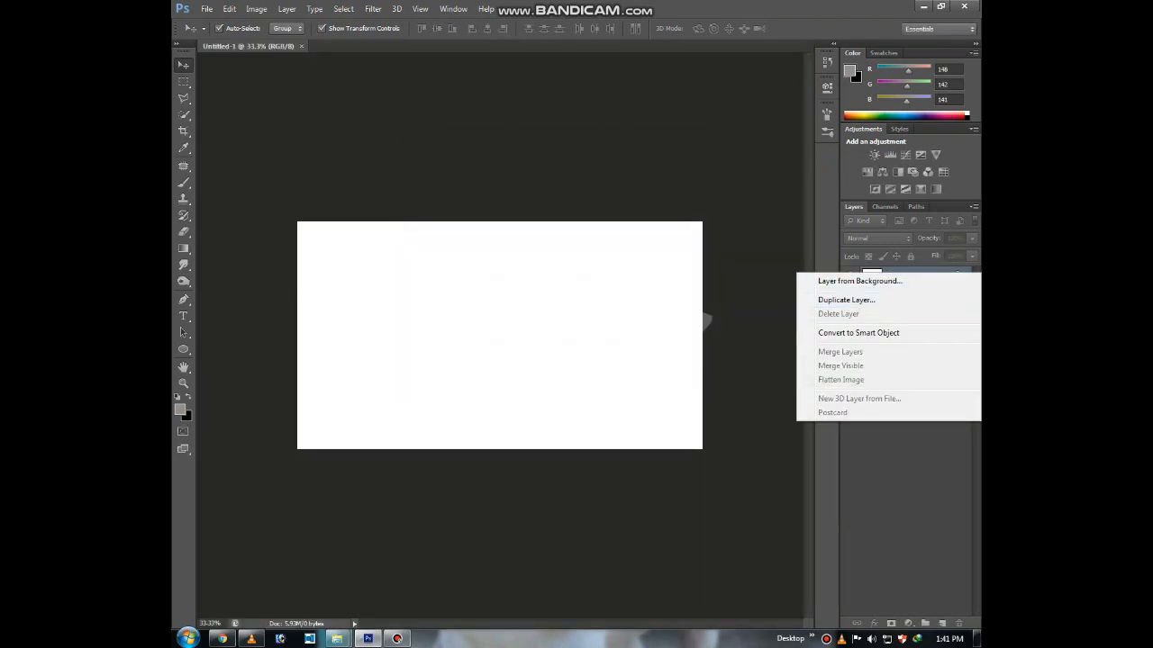
click(858, 332)
double_click(935, 275)
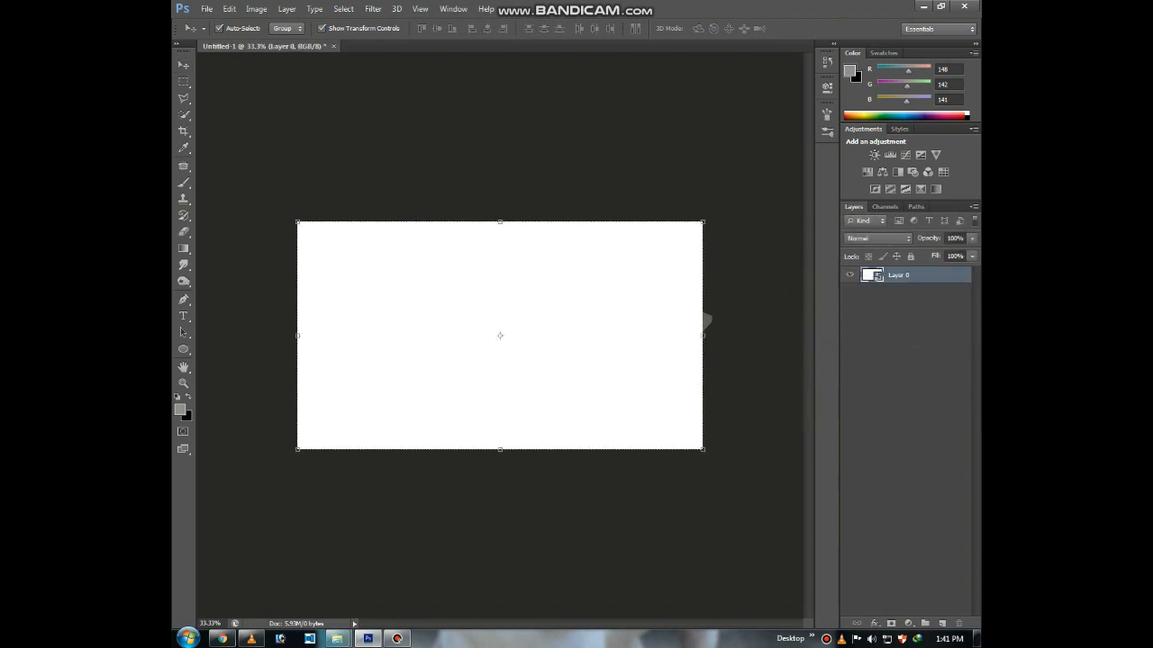
key(Escape)
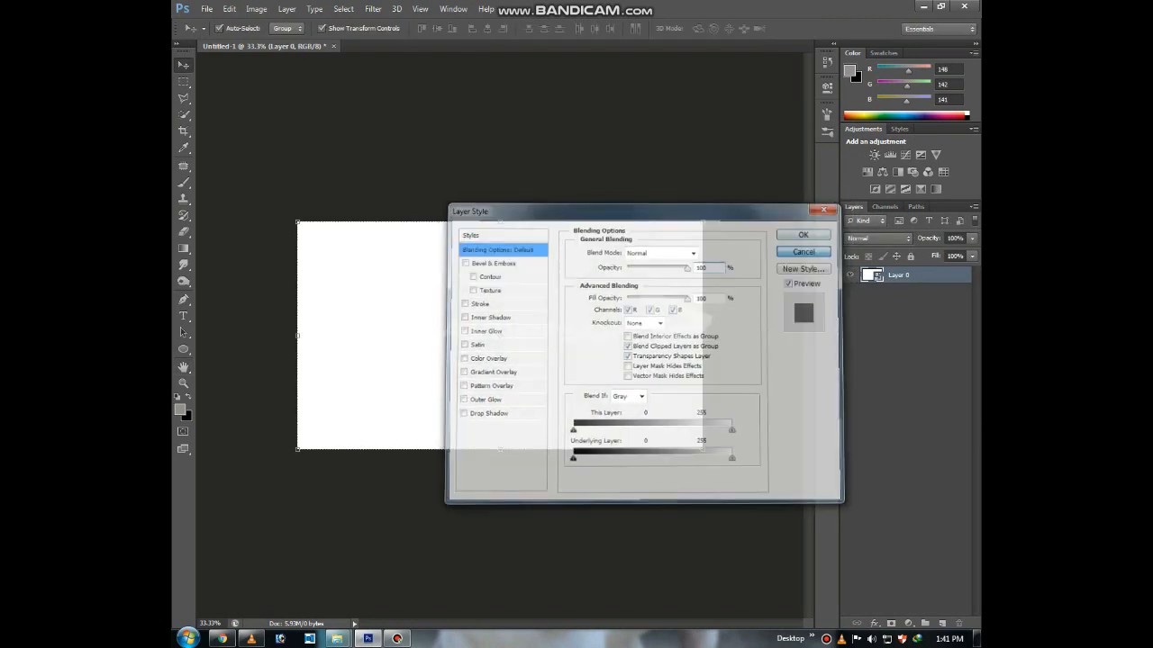
key(ctrl+z)
Unlock the background as a regular layer and add a Gradient Overlay effect to it.
double_click(927, 274)
key(Return)
right_click(927, 274)
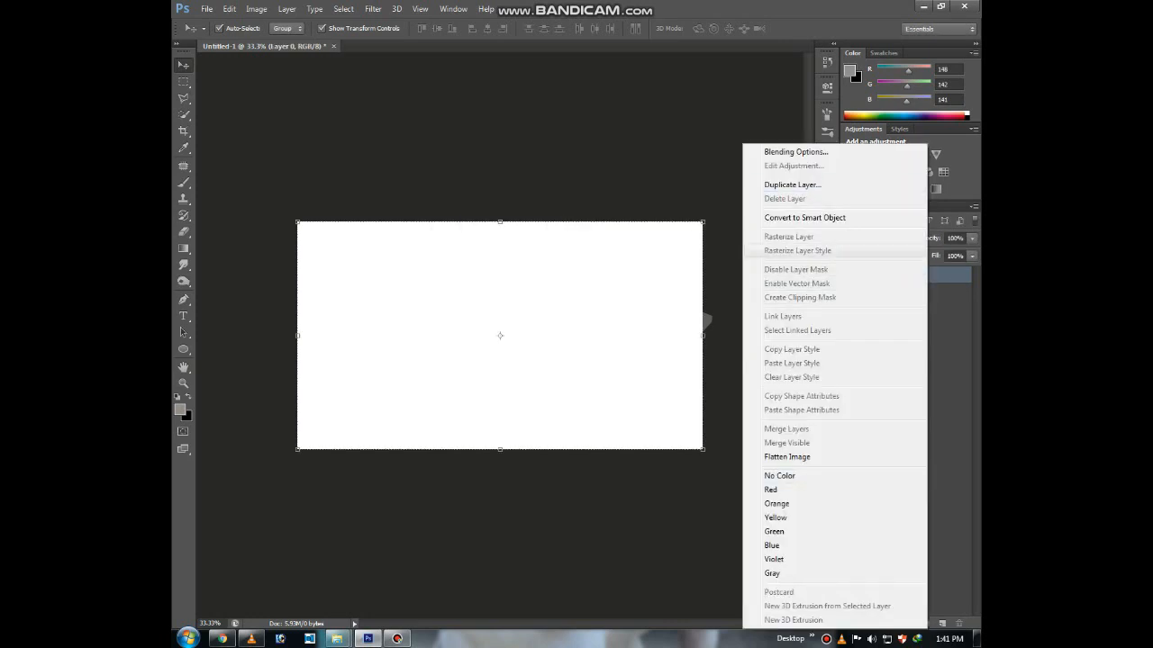
click(796, 151)
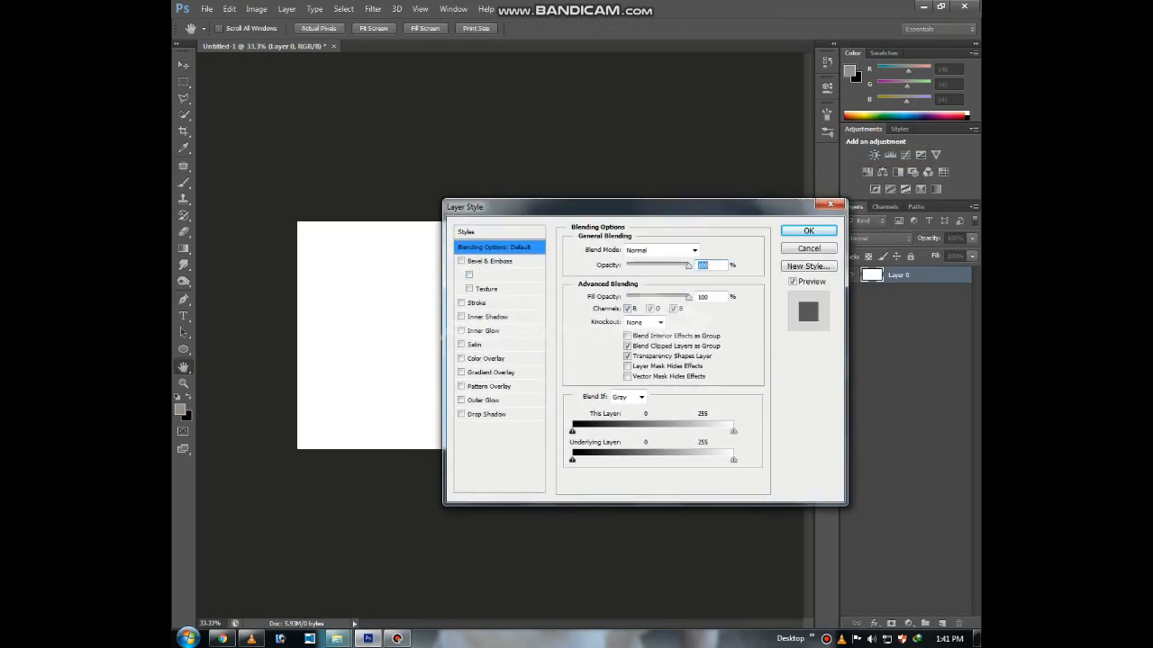
click(461, 372)
click(491, 372)
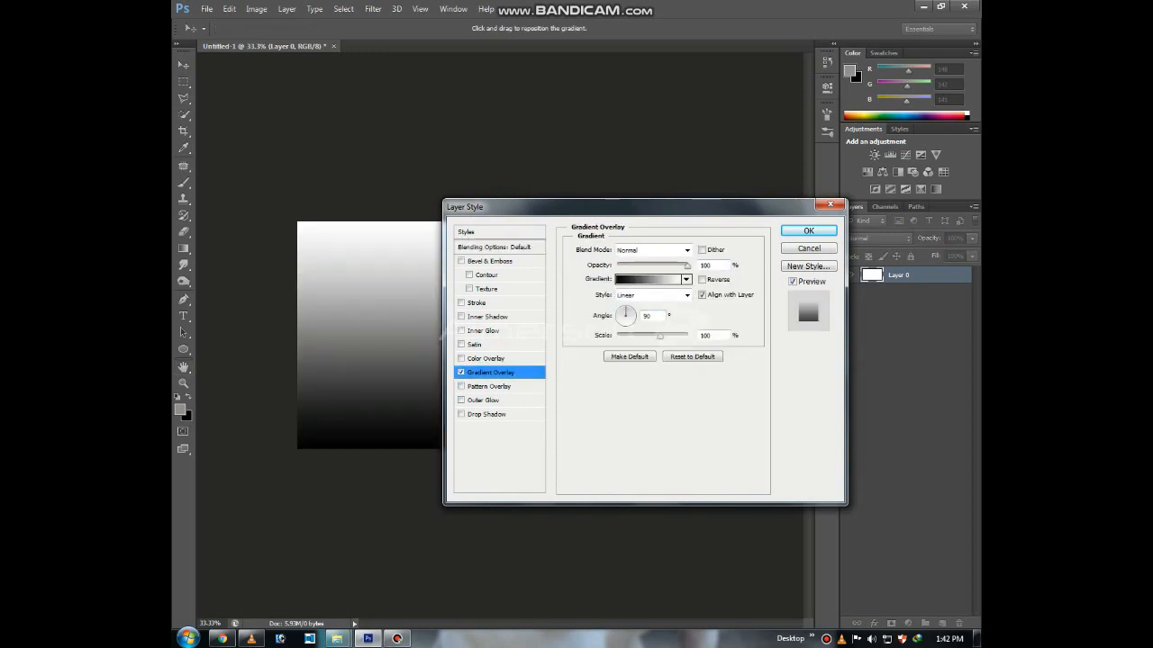
Change the overlay gradient's black color stop to the pinkish red f8002f.
click(648, 279)
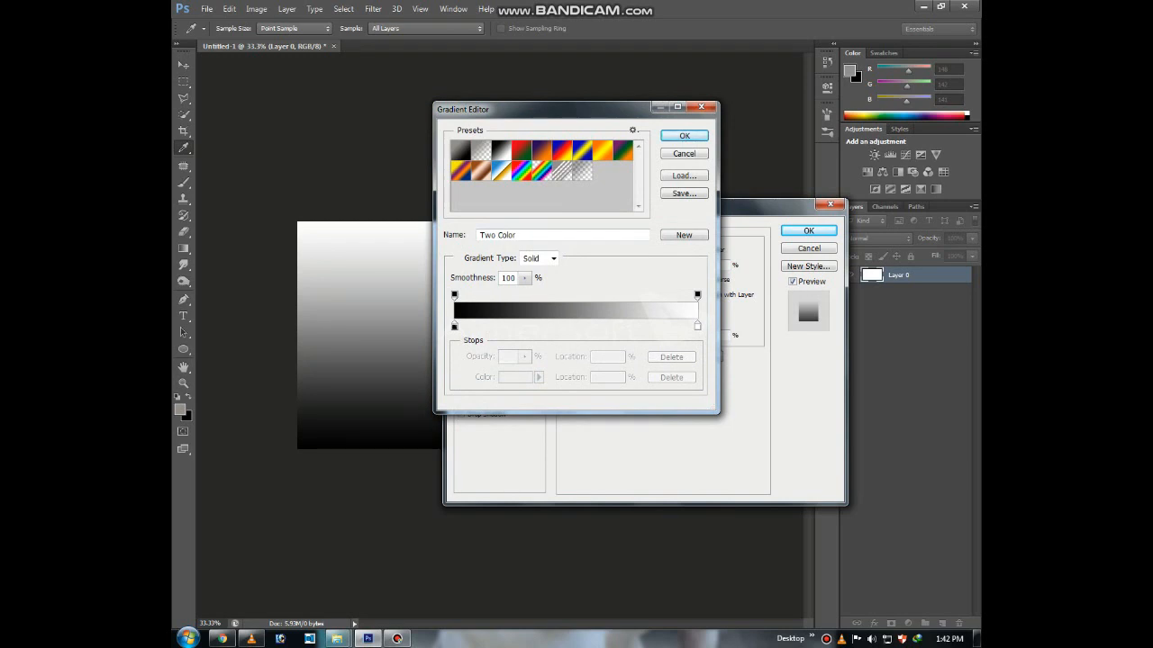
double_click(454, 327)
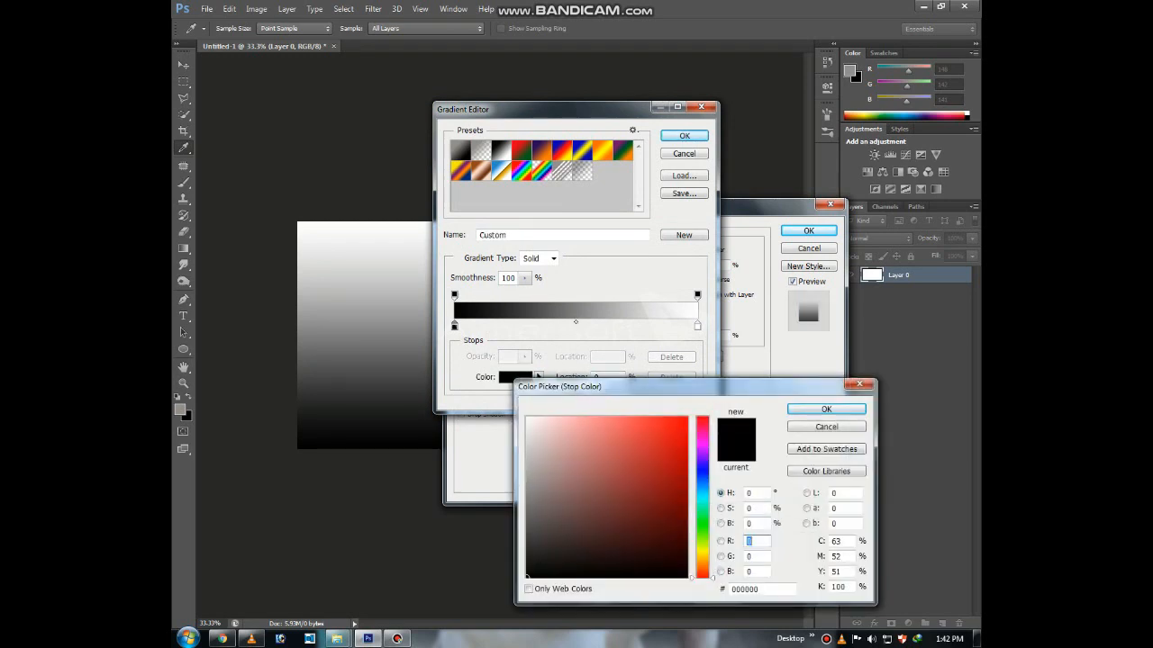
drag(704, 577, 704, 574)
drag(641, 432, 688, 421)
click(702, 422)
click(826, 410)
click(685, 135)
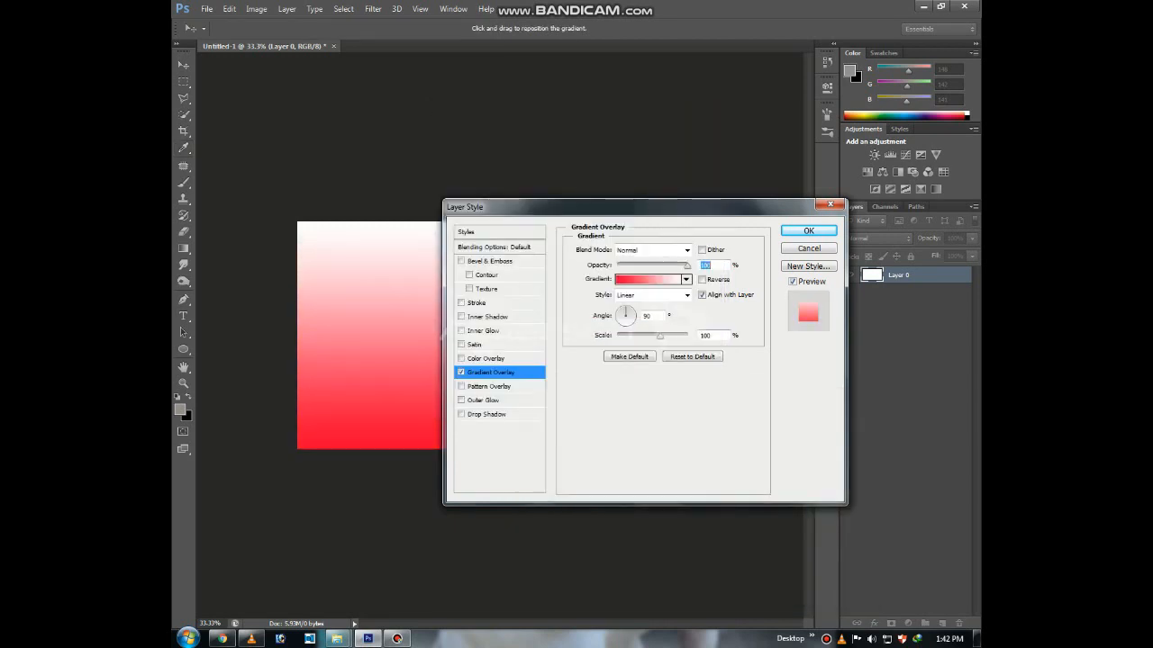
Set the Gradient Overlay to Radial style with an angle of 0° and a scale of 150%.
drag(660, 335, 688, 336)
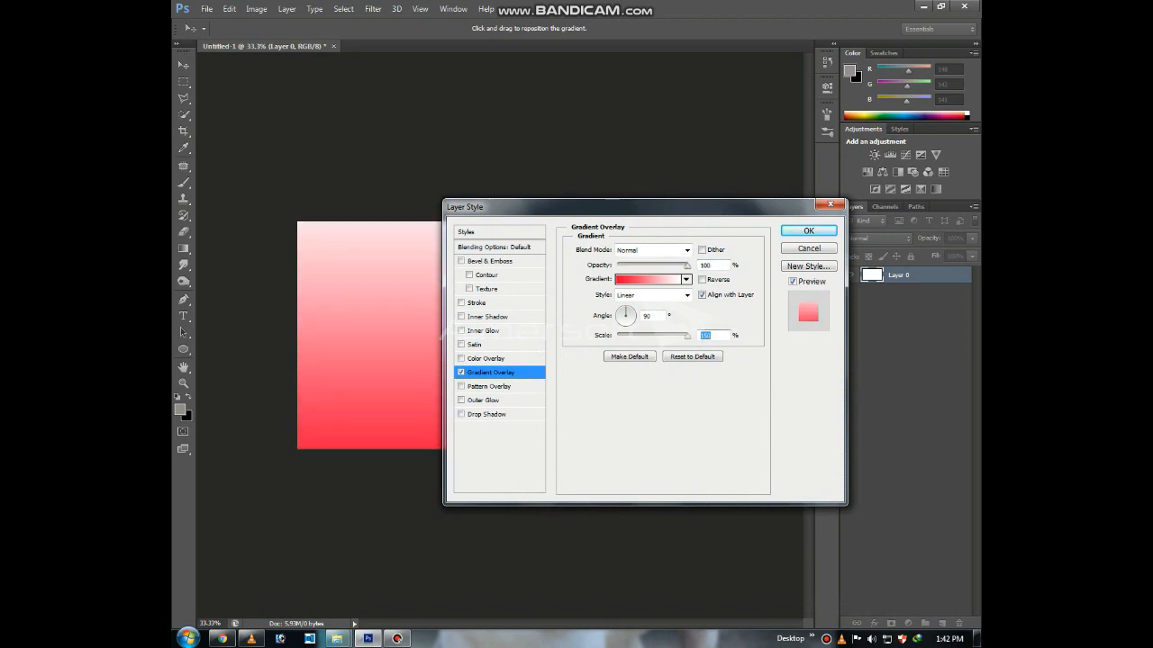
click(652, 295)
click(635, 312)
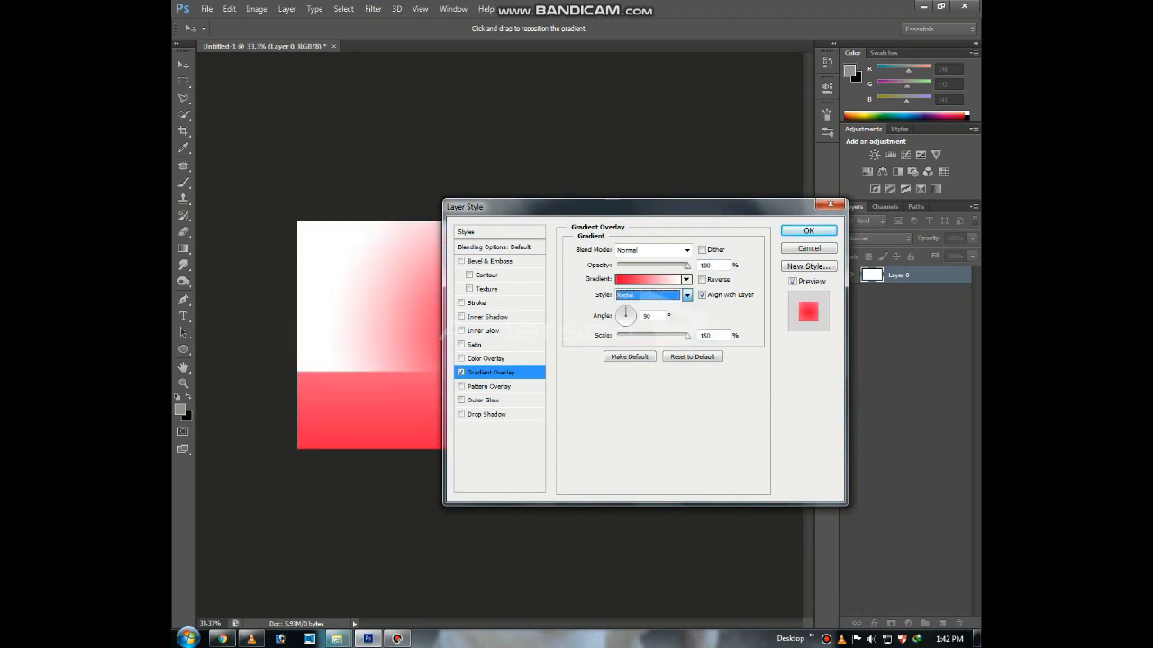
mouse_move(687, 336)
mouse_down()
mouse_move(647, 336)
mouse_move(689, 336)
mouse_up()
double_click(647, 316)
text(0)
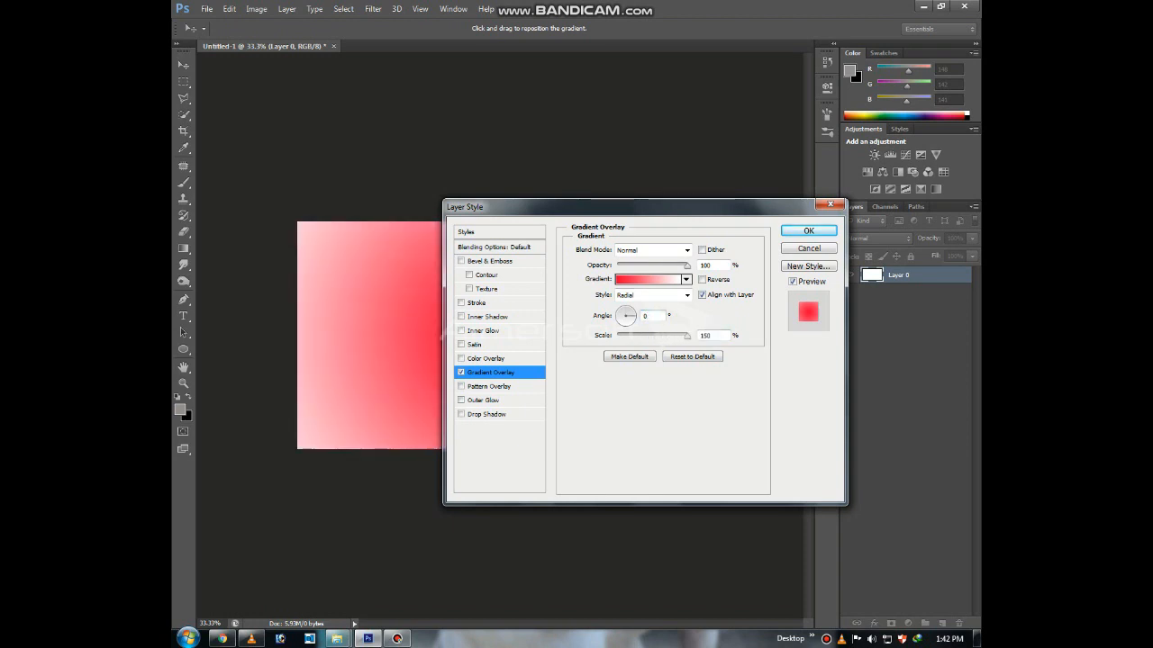
Set the overlay gradient's red color stop to ff0000 and apply the layer style.
click(646, 279)
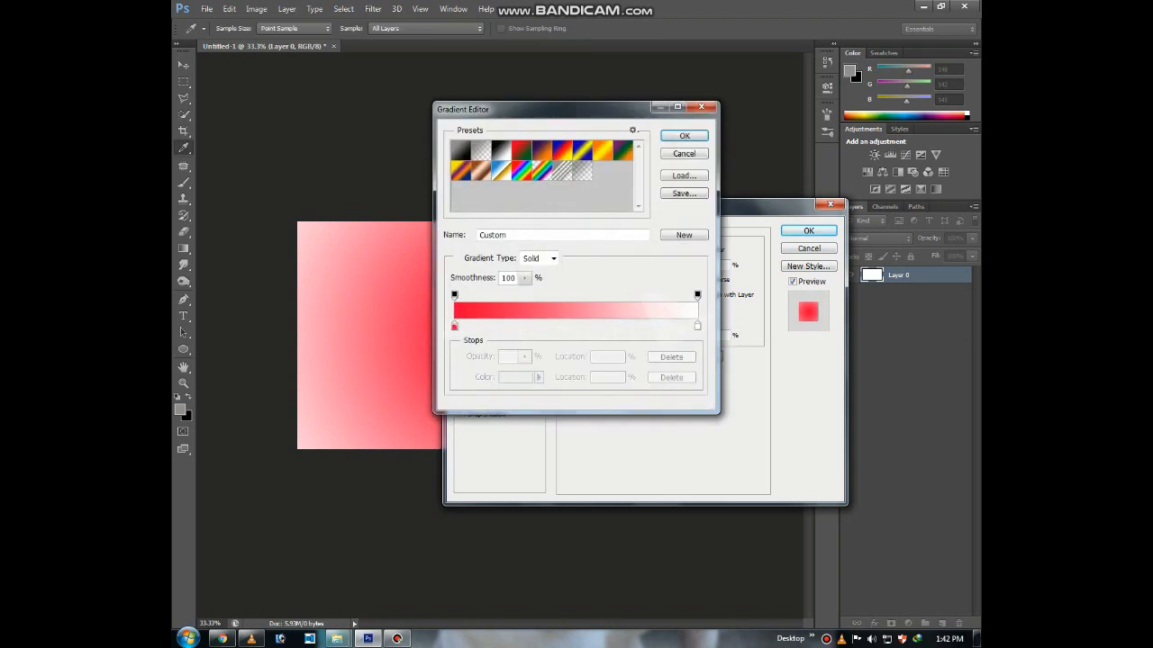
click(466, 325)
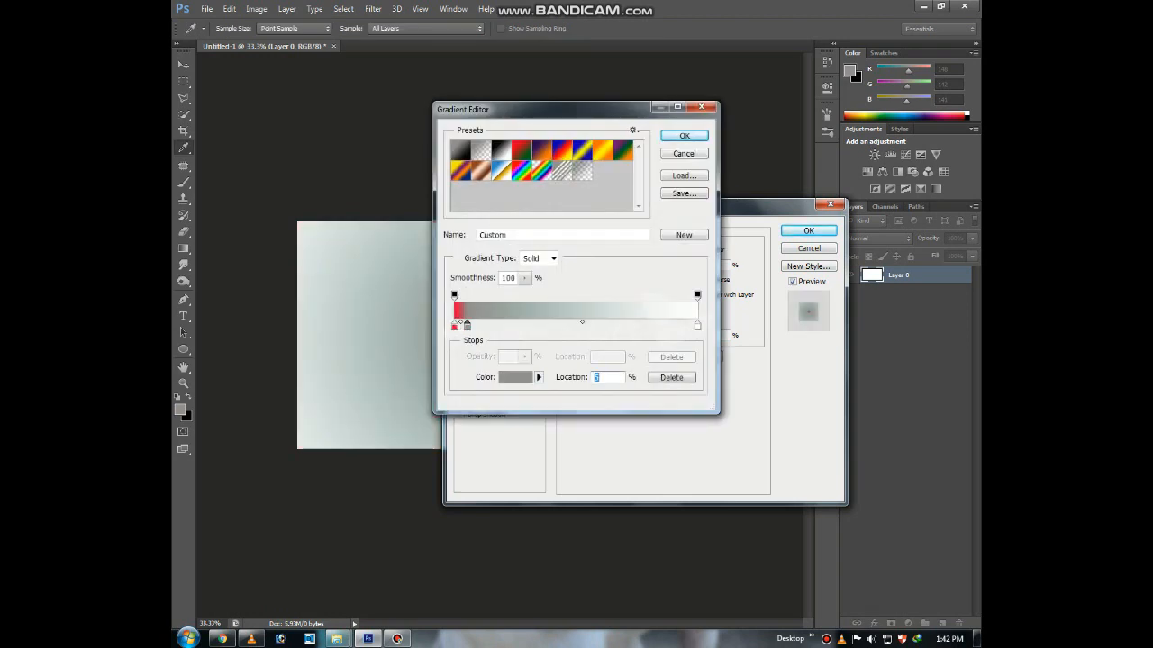
text(0)
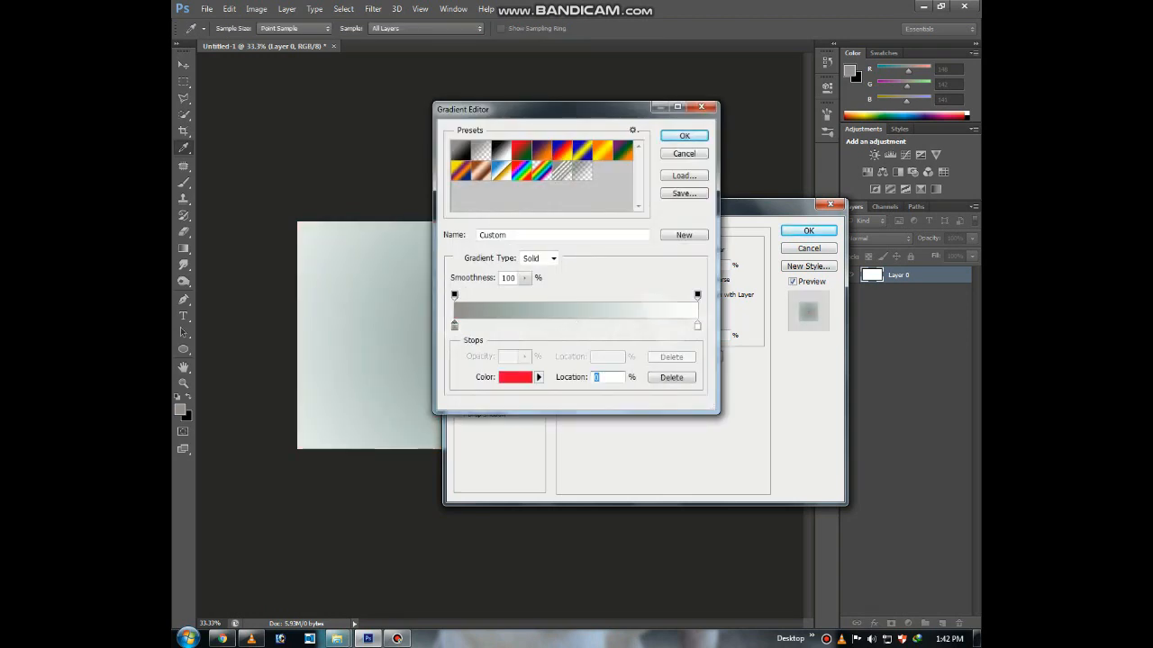
click(515, 378)
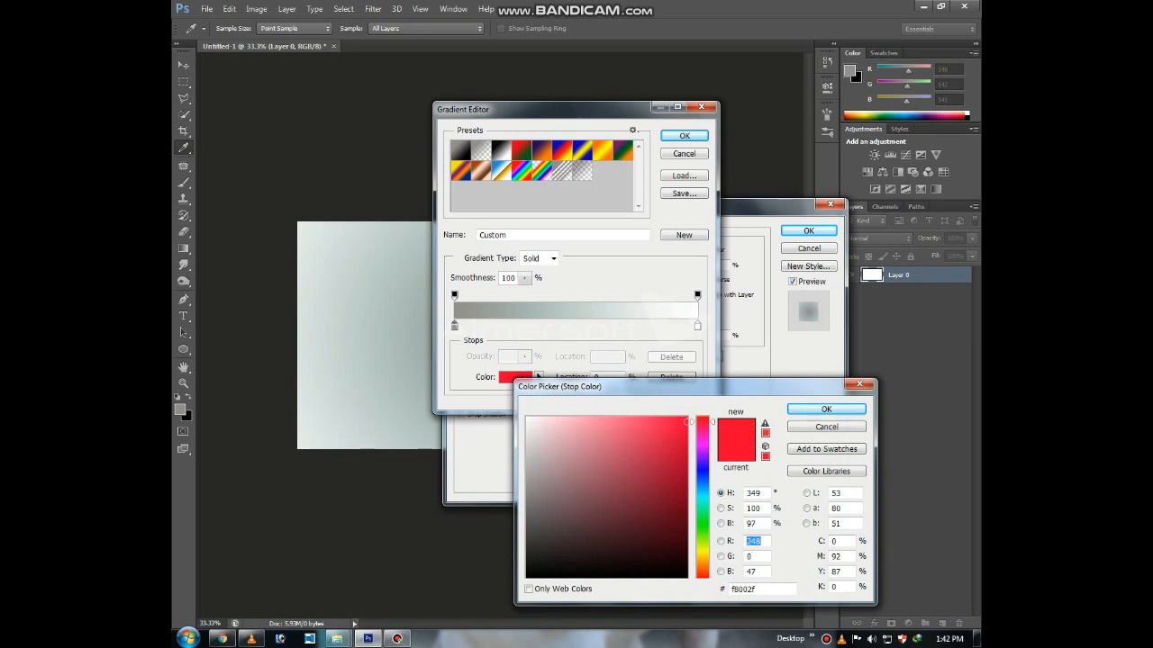
text(80)
text(0000)
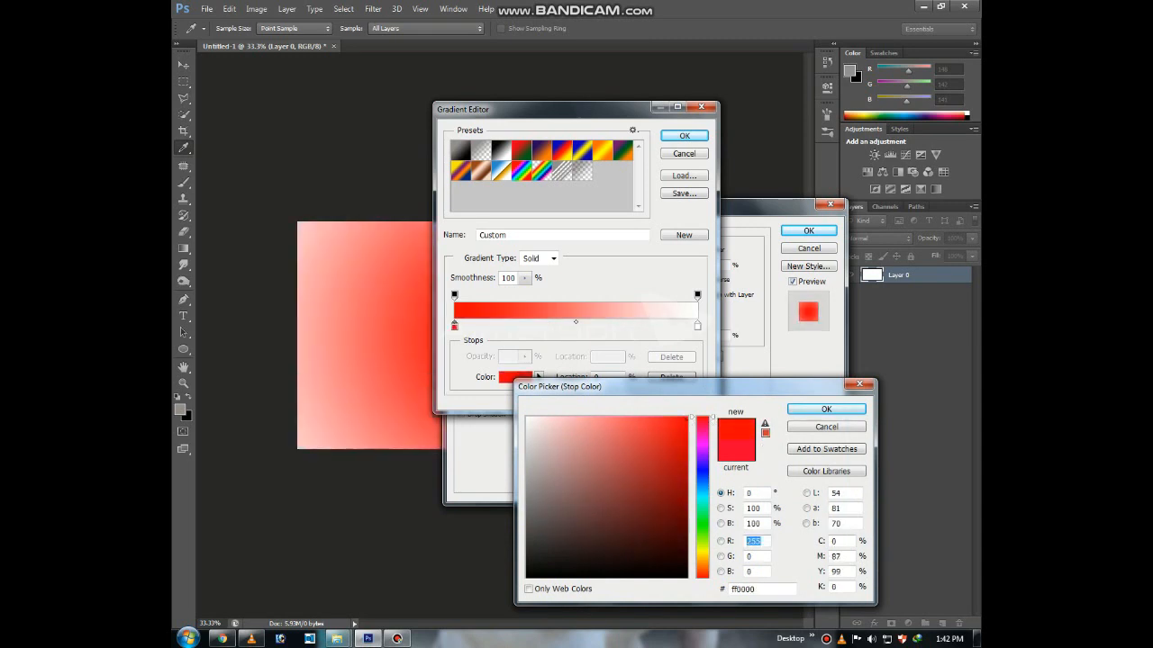
key(Return)
key(Return)
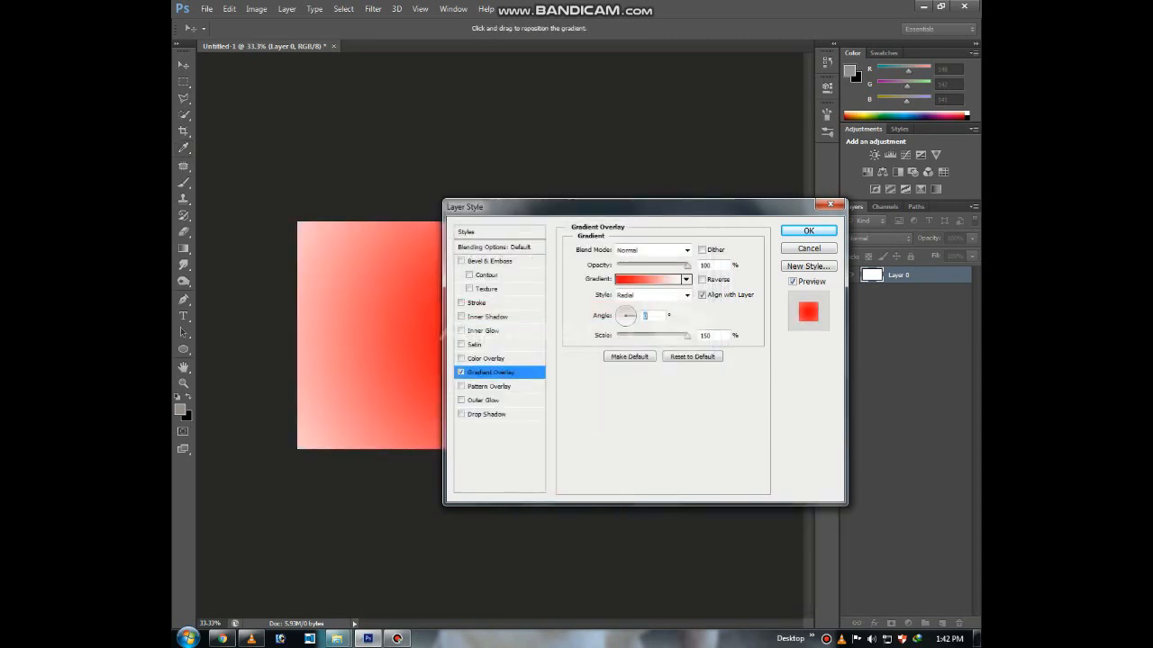
key(Return)
Open the JPEG portrait of the man in the orange patterned shirt through Camera Raw without changing its adjustments.
key(z)
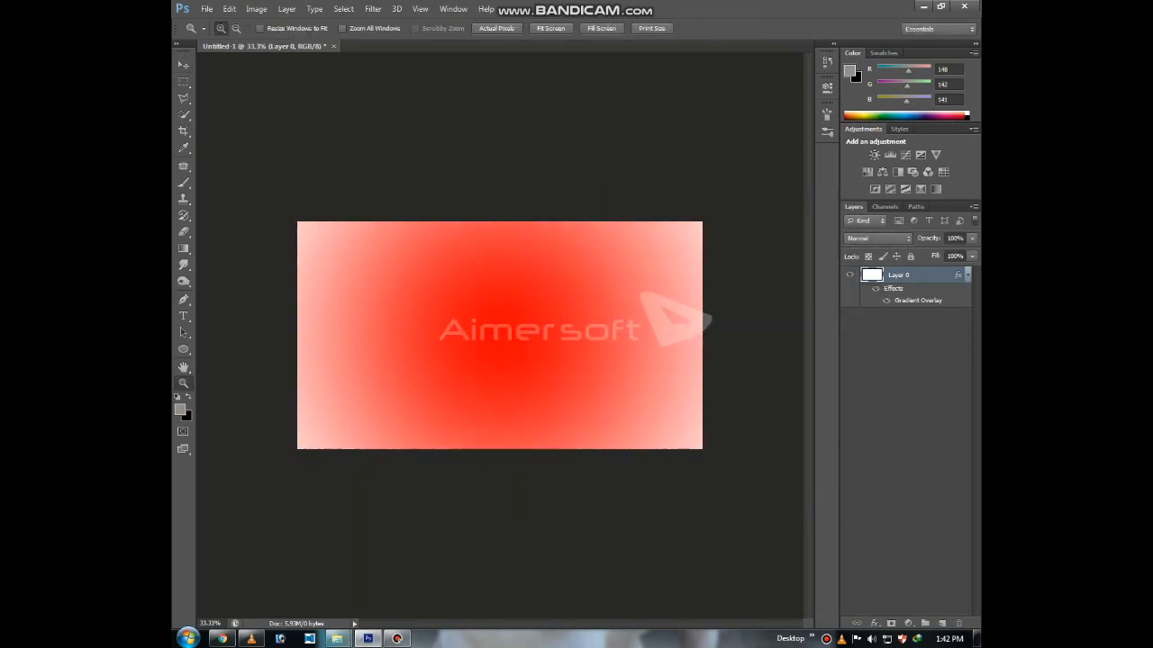
click(500, 335)
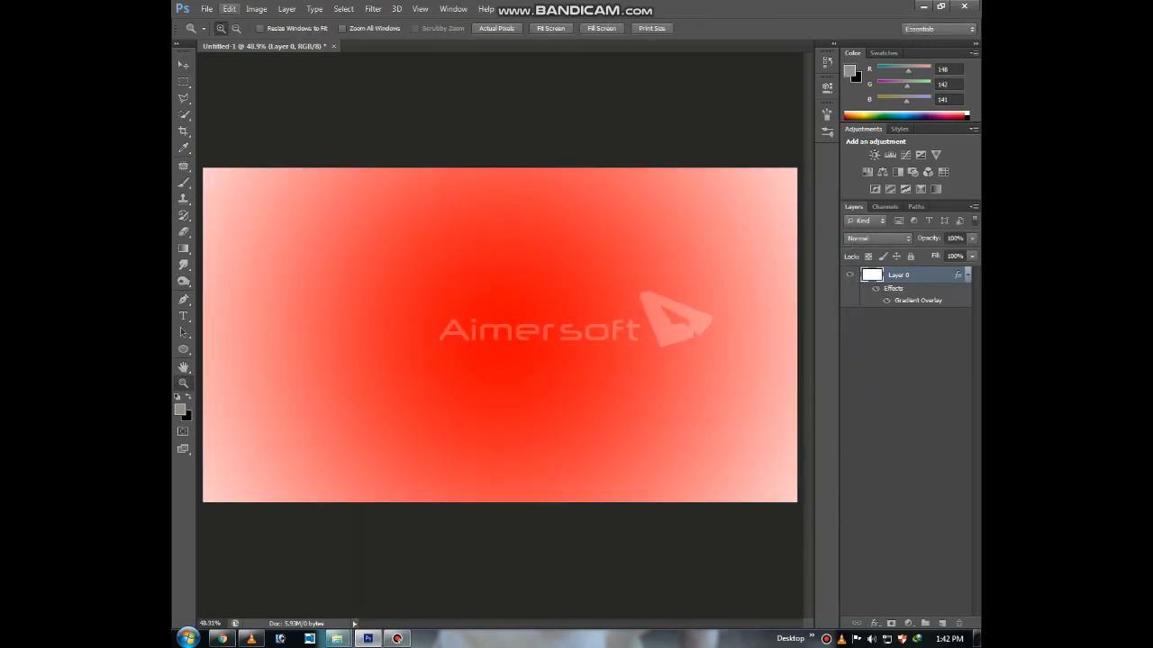
click(207, 9)
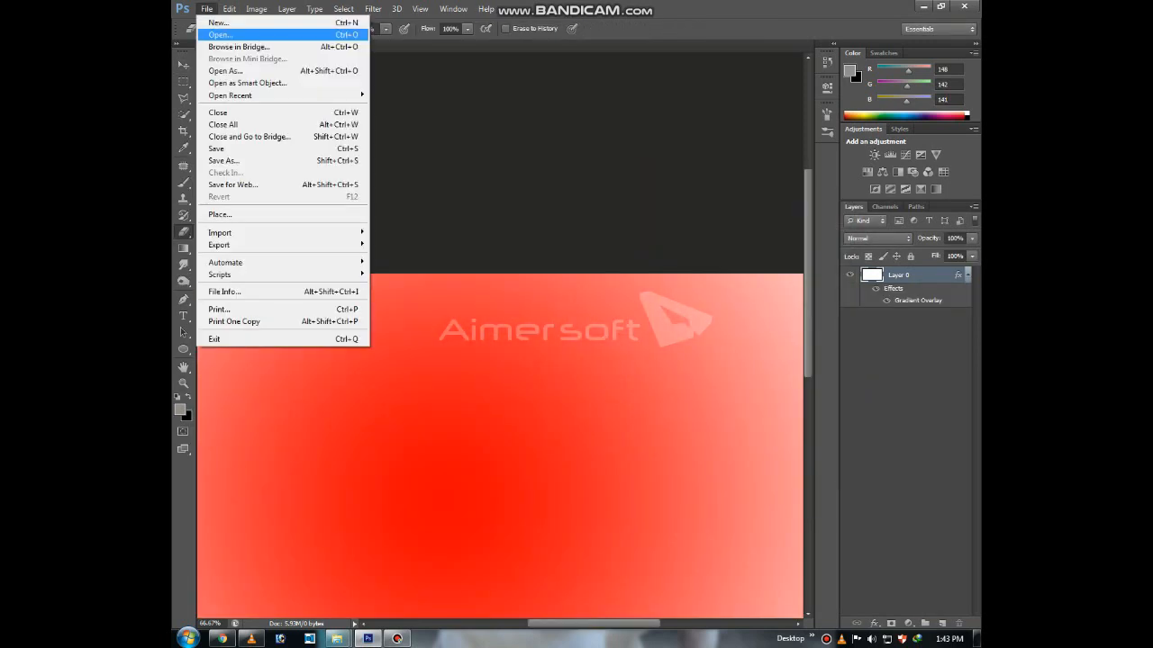
click(220, 35)
drag(739, 171, 739, 411)
double_click(695, 311)
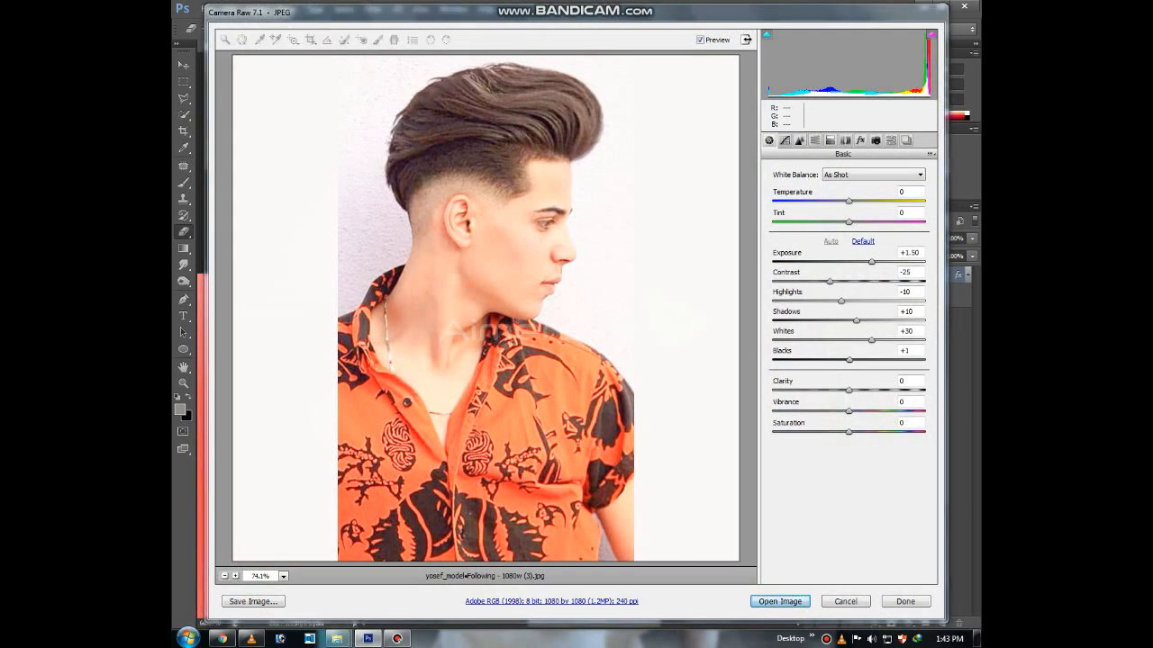
key(Return)
key(Return)
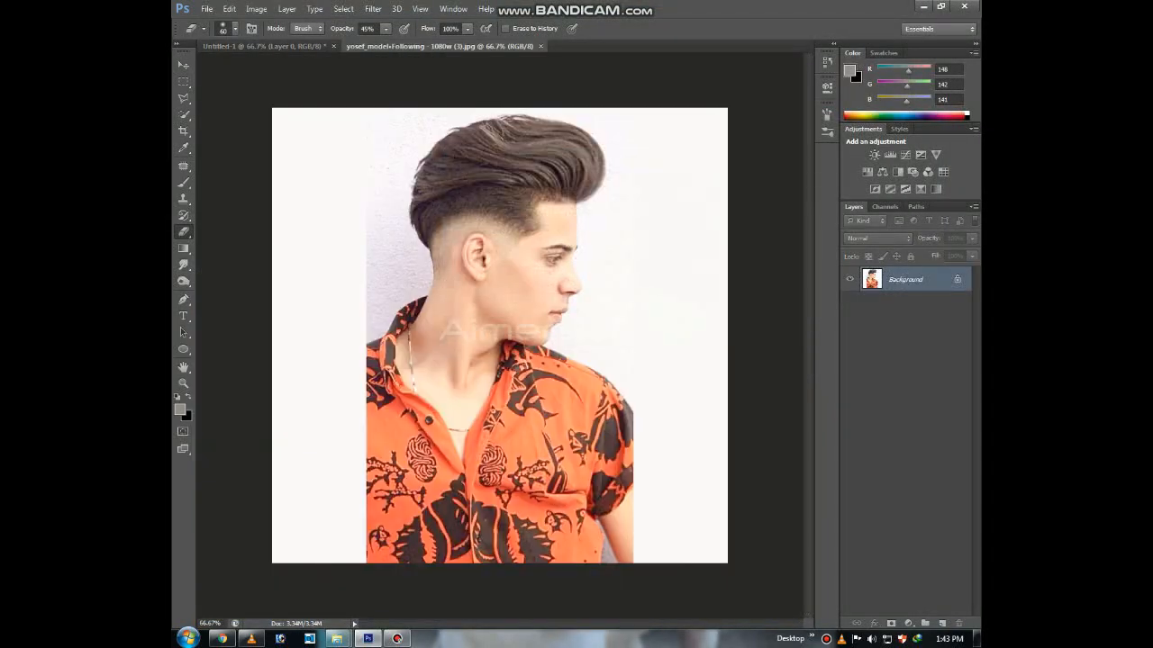
Copy the portrait into the Untitled-1 document as a new layer and close the photo file.
click(184, 64)
drag(440, 46, 499, 107)
drag(560, 311, 389, 439)
drag(362, 360, 531, 408)
click(851, 105)
click(578, 243)
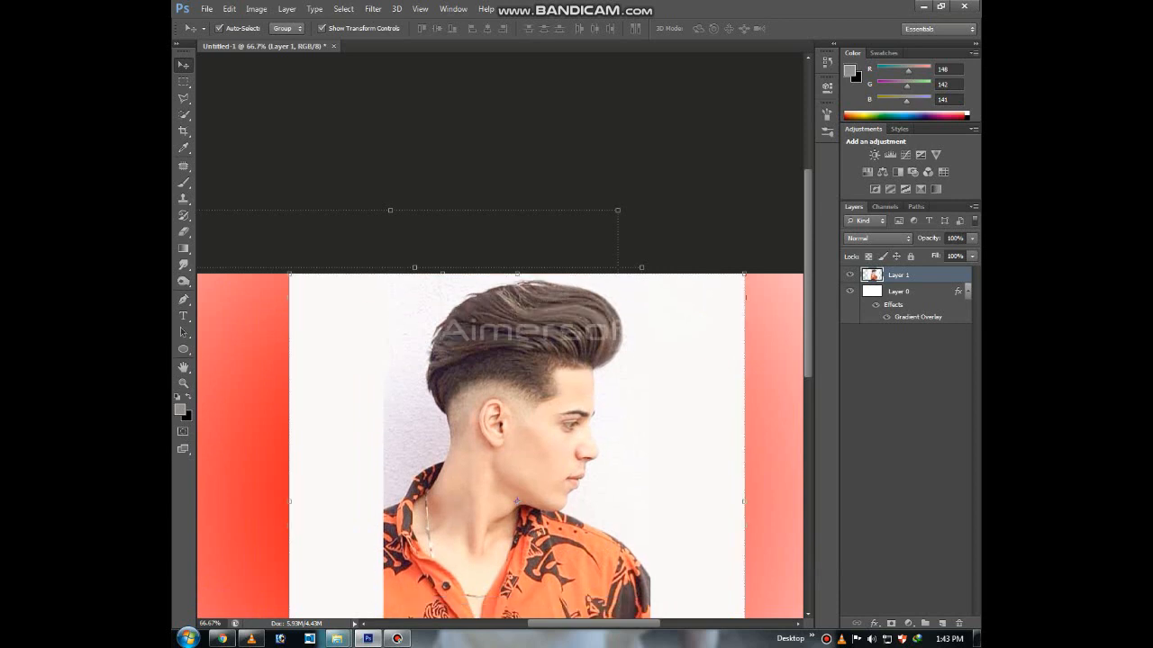
Position the portrait layer near the centre of the canvas and convert it to a smart object.
scroll(451, 493, down, 2)
drag(569, 258, 523, 258)
key(z)
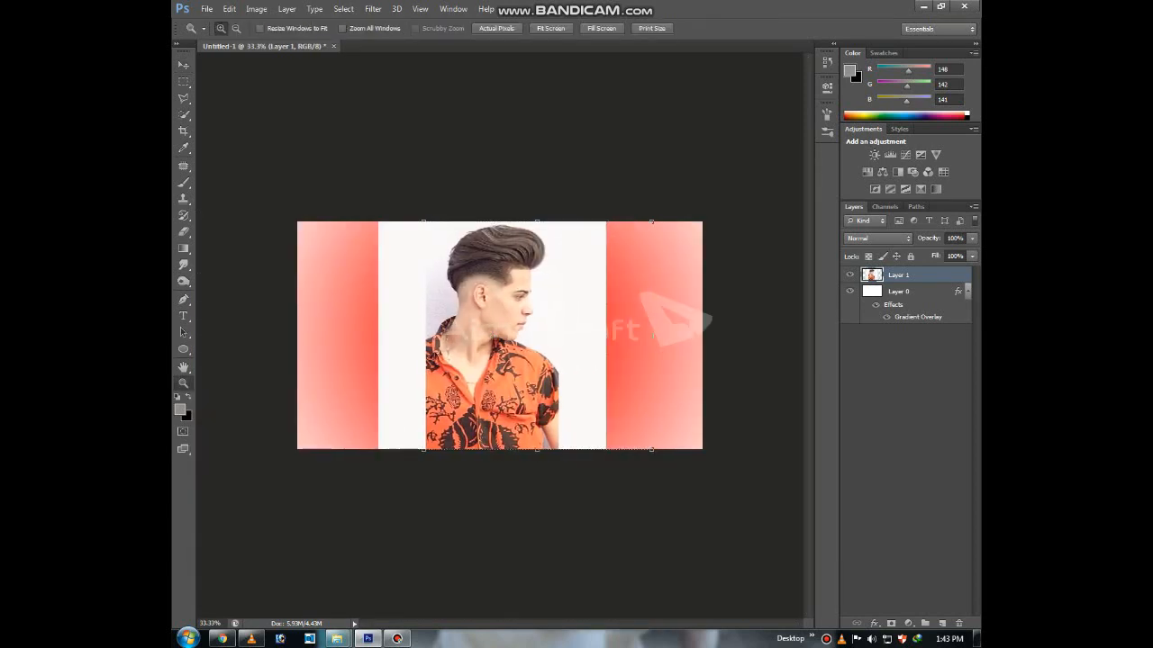
click(550, 27)
key(v)
drag(540, 331, 567, 331)
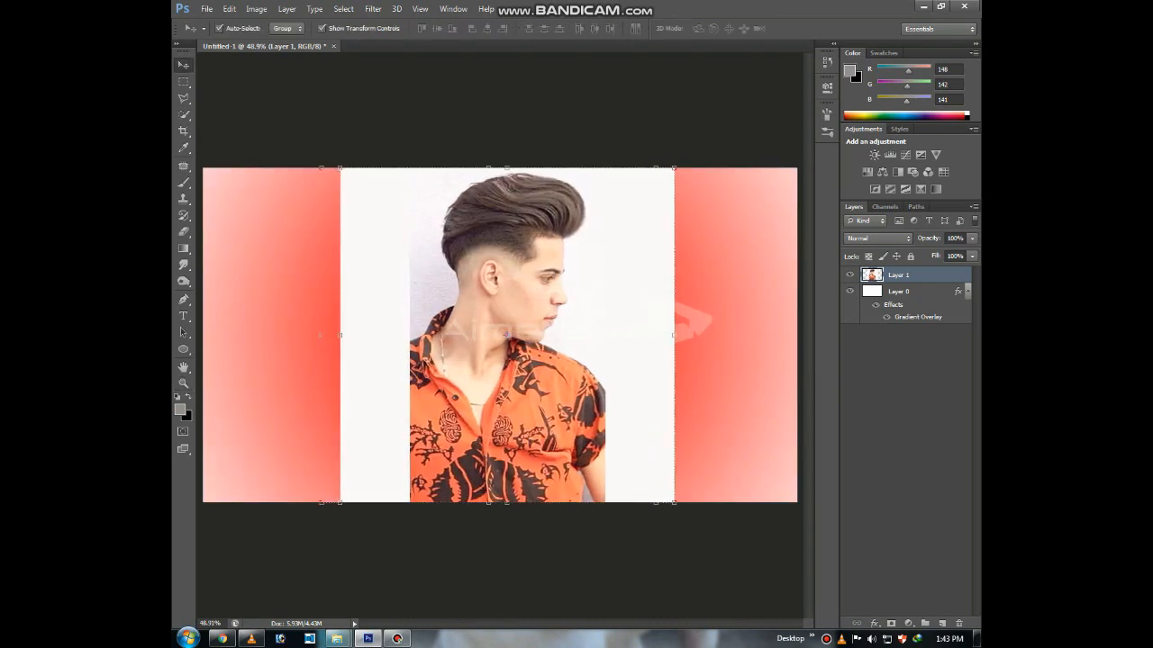
right_click(901, 274)
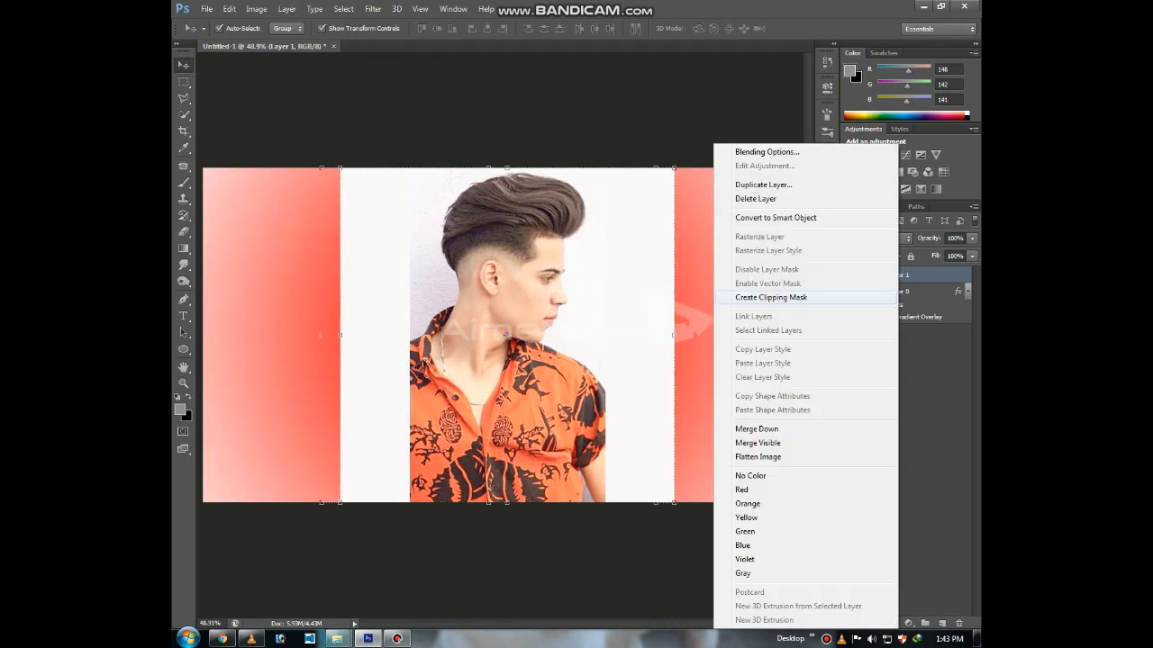
click(776, 217)
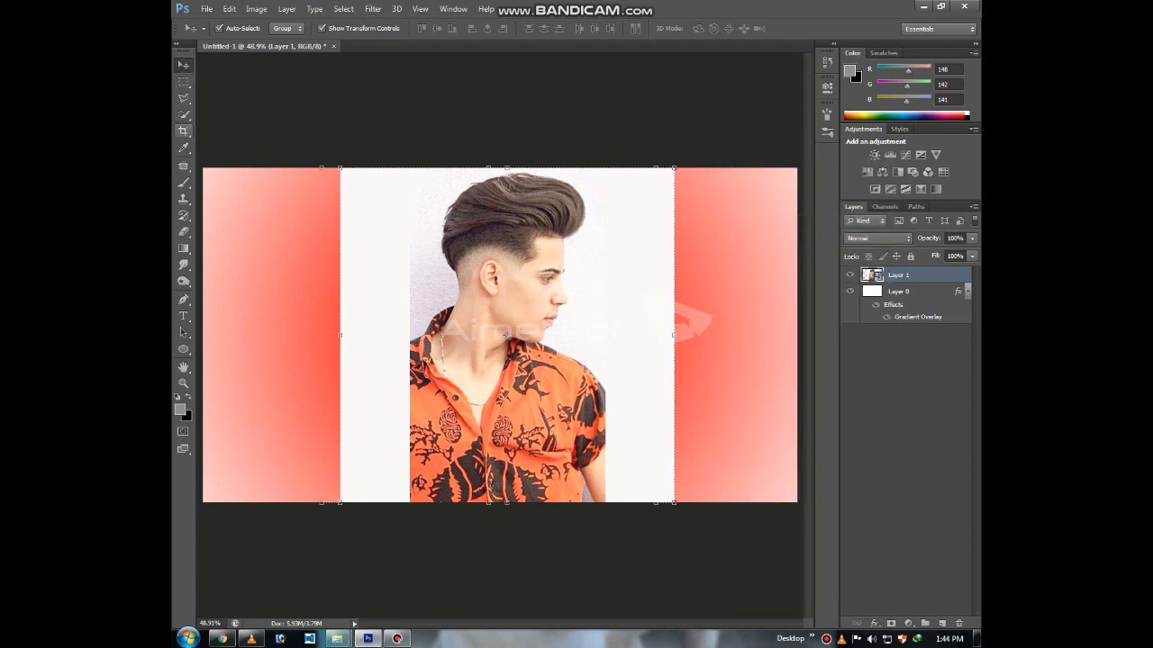
Select the man's hair, face, neck and upper collar area with the Quick Selection tool at brush size 60.
click(184, 115)
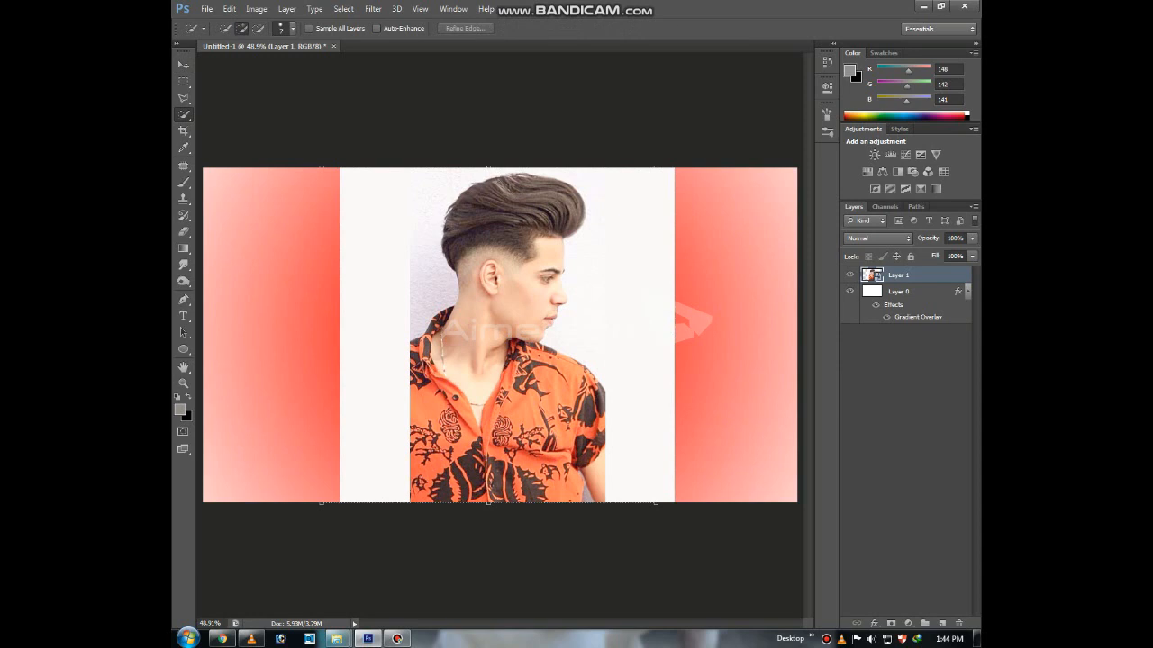
key(z)
drag(439, 198, 603, 351)
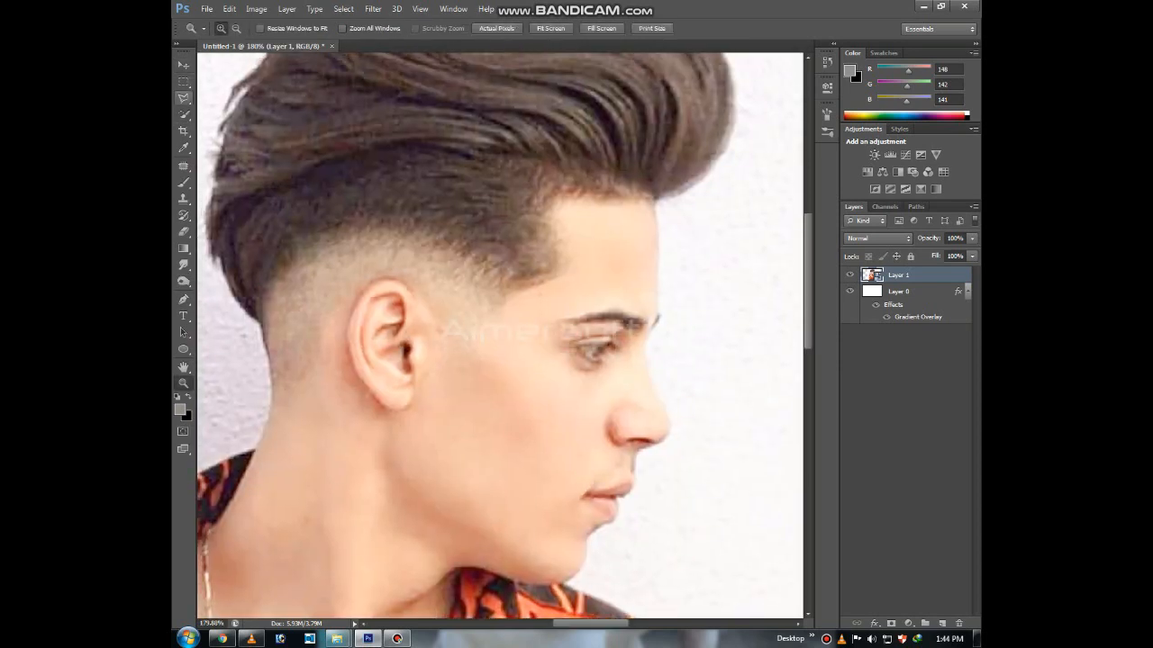
click(183, 114)
scroll(500, 333, up, 2)
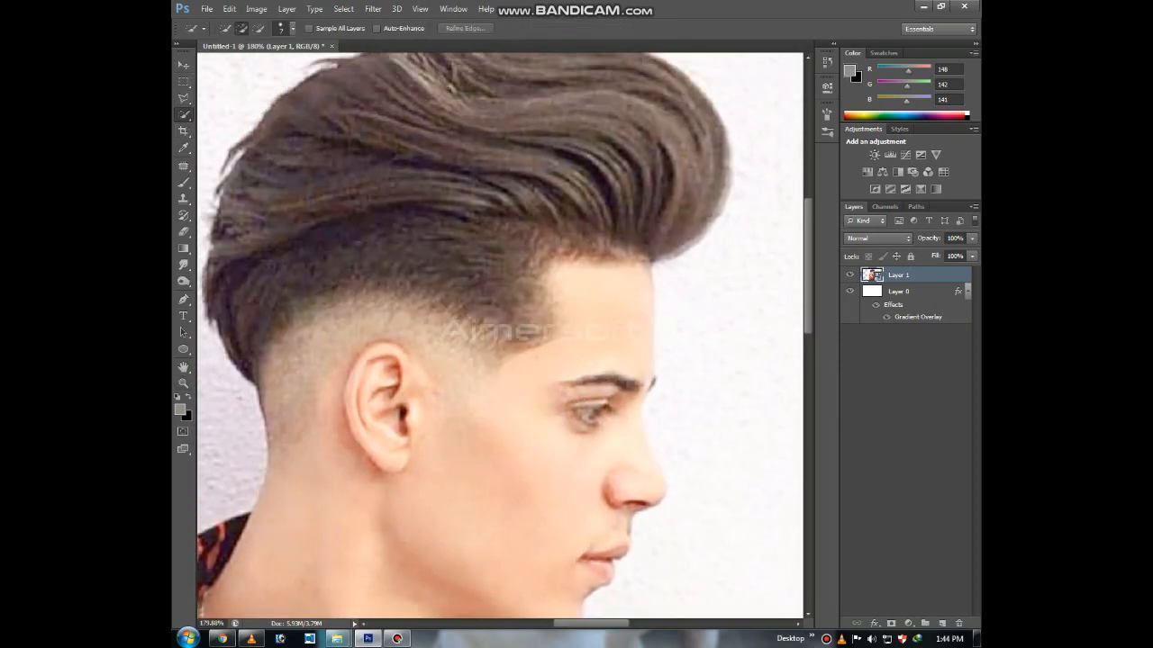
key(bracketright)
key(bracketright)
drag(505, 140, 242, 152)
drag(576, 405, 595, 305)
mouse_move(577, 243)
mouse_down()
mouse_move(450, 396)
mouse_move(361, 450)
mouse_move(528, 310)
mouse_up()
drag(450, 405, 532, 270)
drag(504, 450, 454, 296)
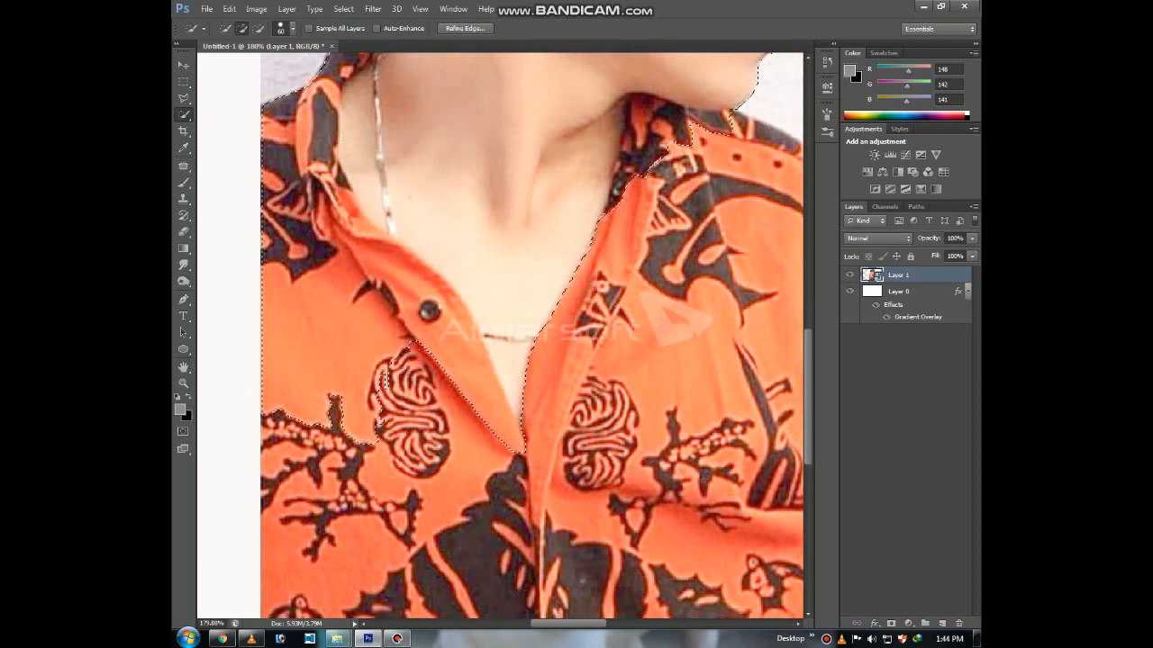
Extend the quick selection over the rest of the orange shirt, including the sleeve and bare arm.
drag(505, 451, 495, 285)
drag(487, 324, 754, 504)
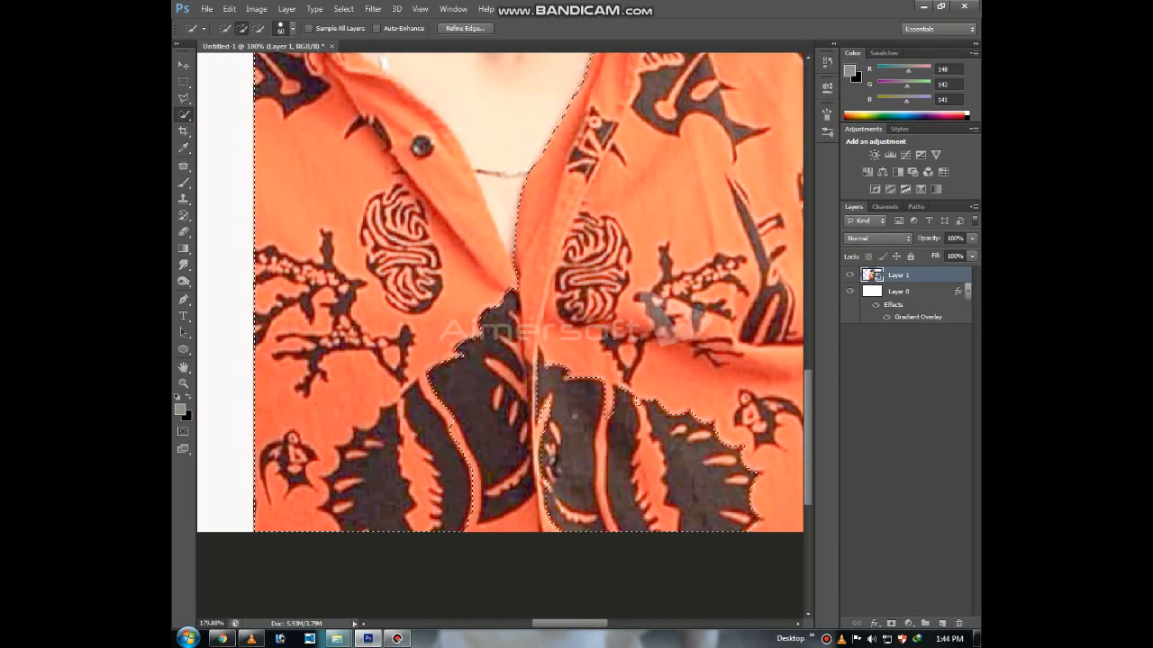
drag(514, 331, 316, 365)
mouse_move(536, 461)
mouse_down()
mouse_move(678, 445)
mouse_move(571, 293)
mouse_up()
drag(658, 261, 554, 288)
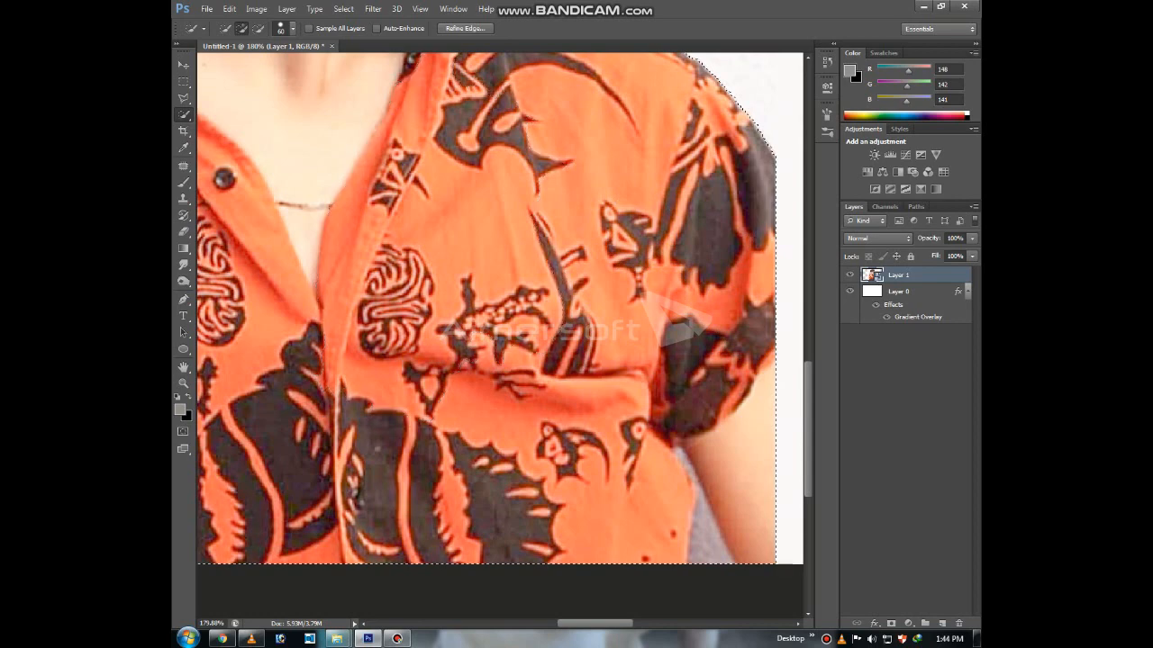
scroll(500, 333, up, 15)
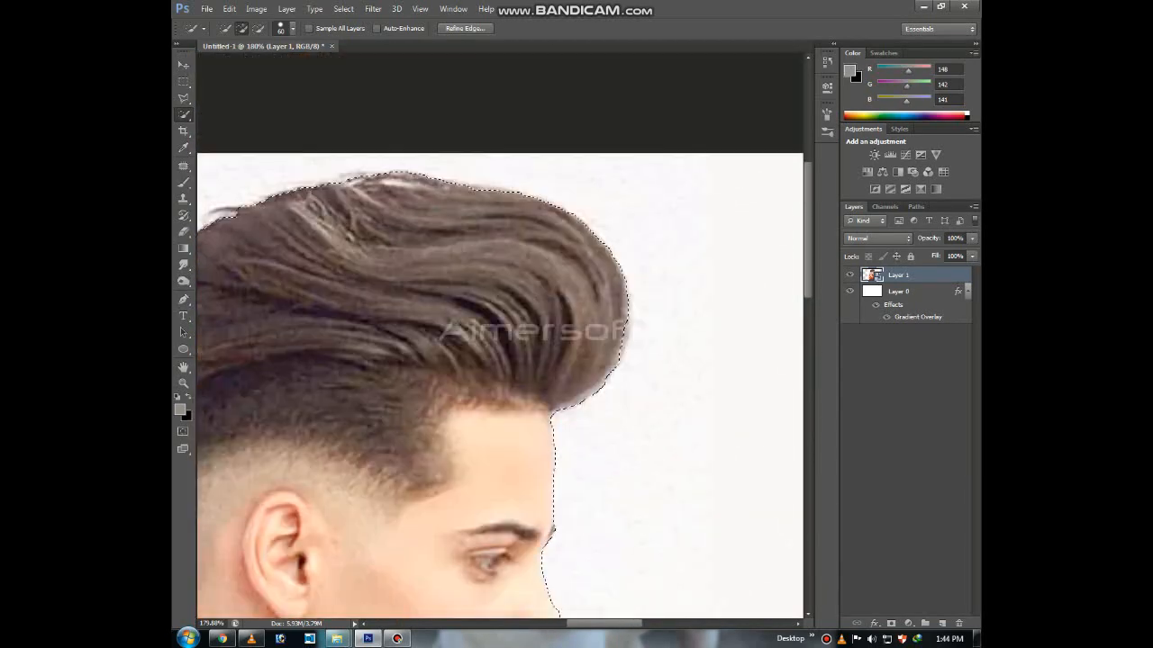
Refine the selection's edge with radius 3.1 px, a slight outward shift and 100% colour decontamination, output to a new layer with layer mask.
scroll(499, 334, down, 5)
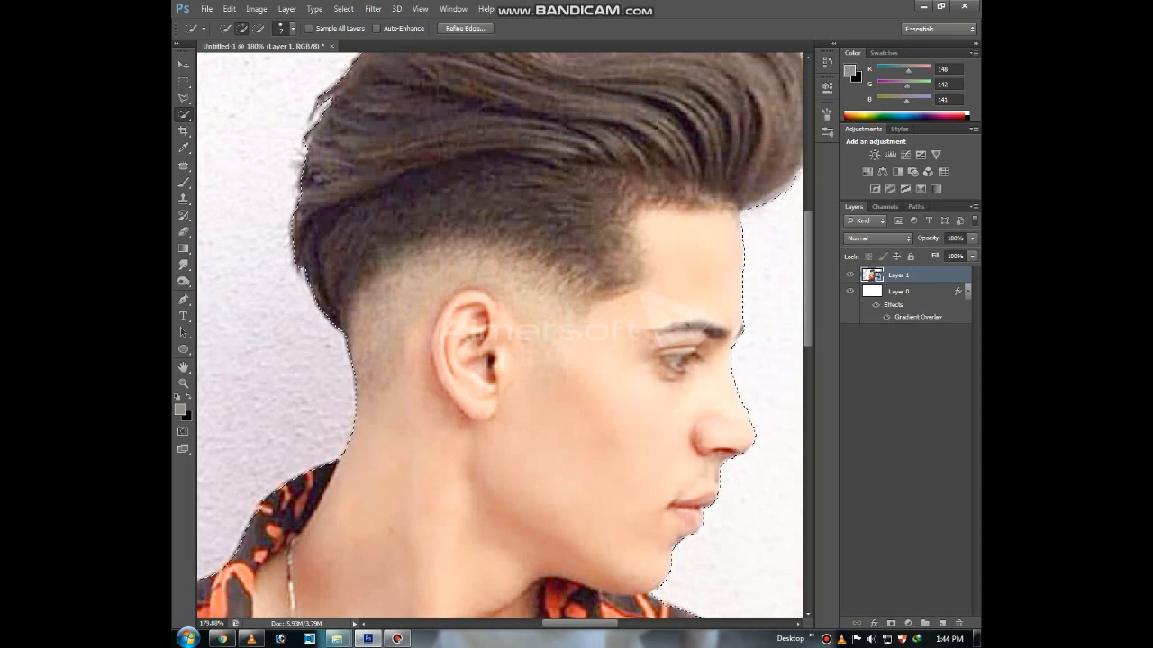
click(464, 28)
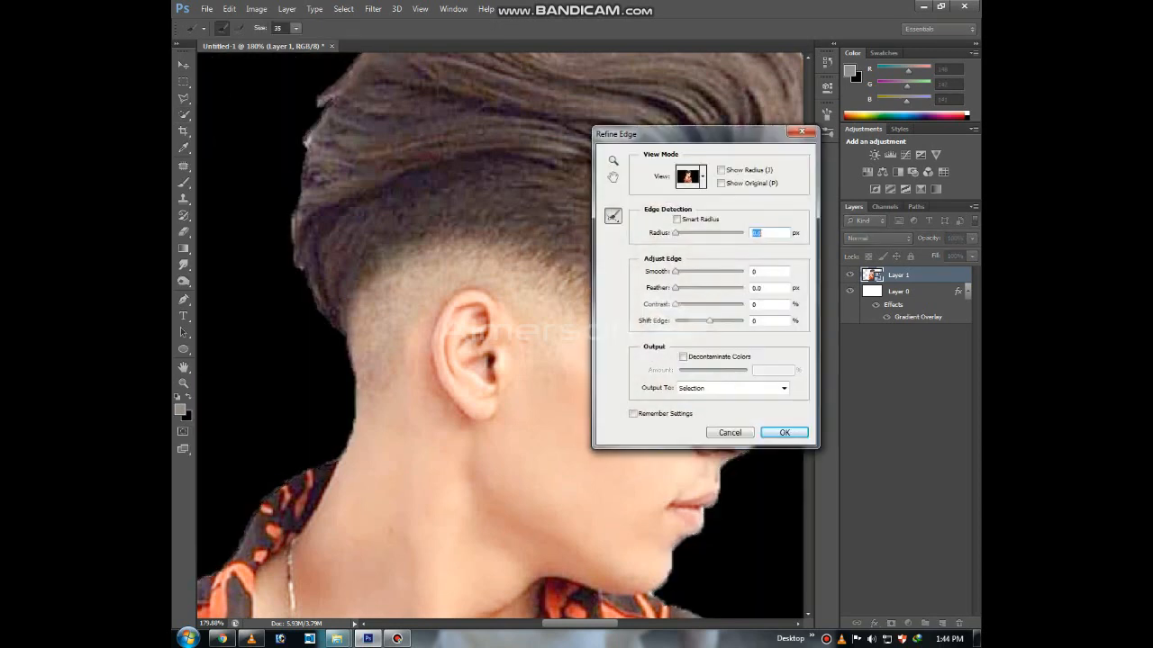
click(683, 357)
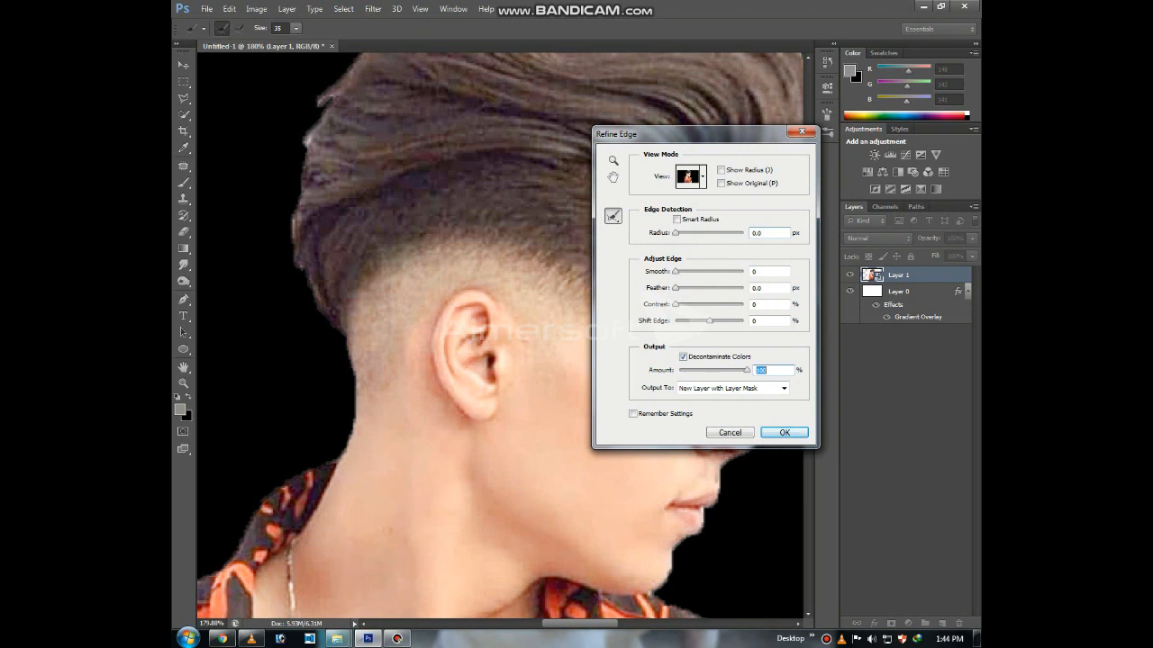
drag(681, 233, 687, 233)
drag(710, 320, 715, 321)
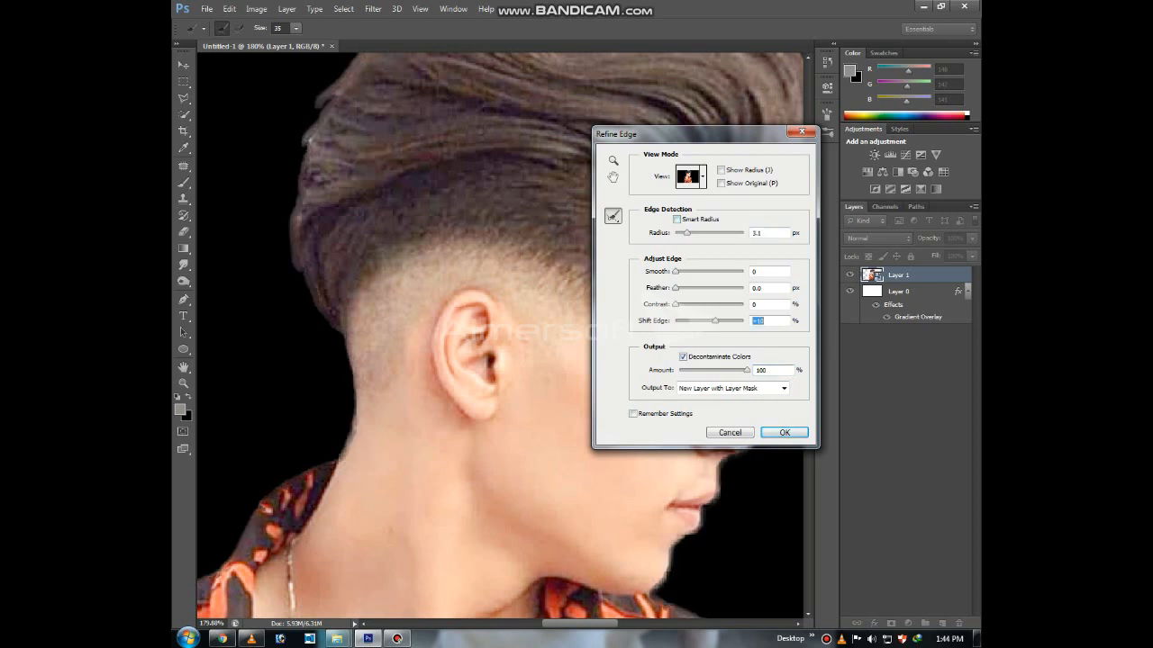
key(Return)
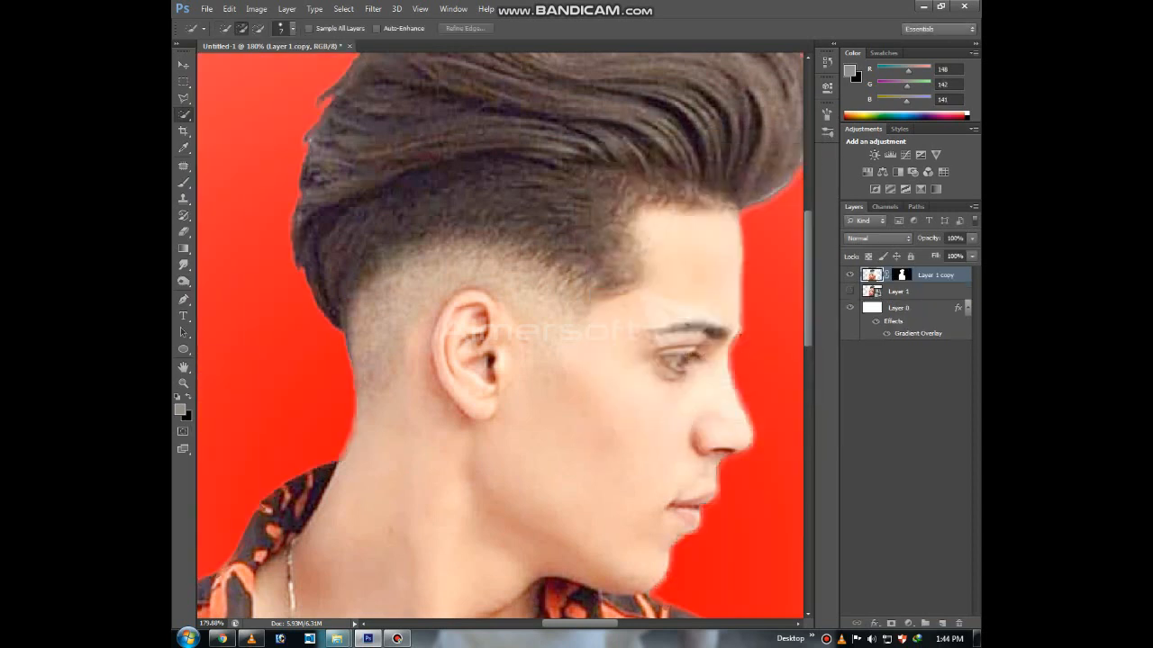
key(z)
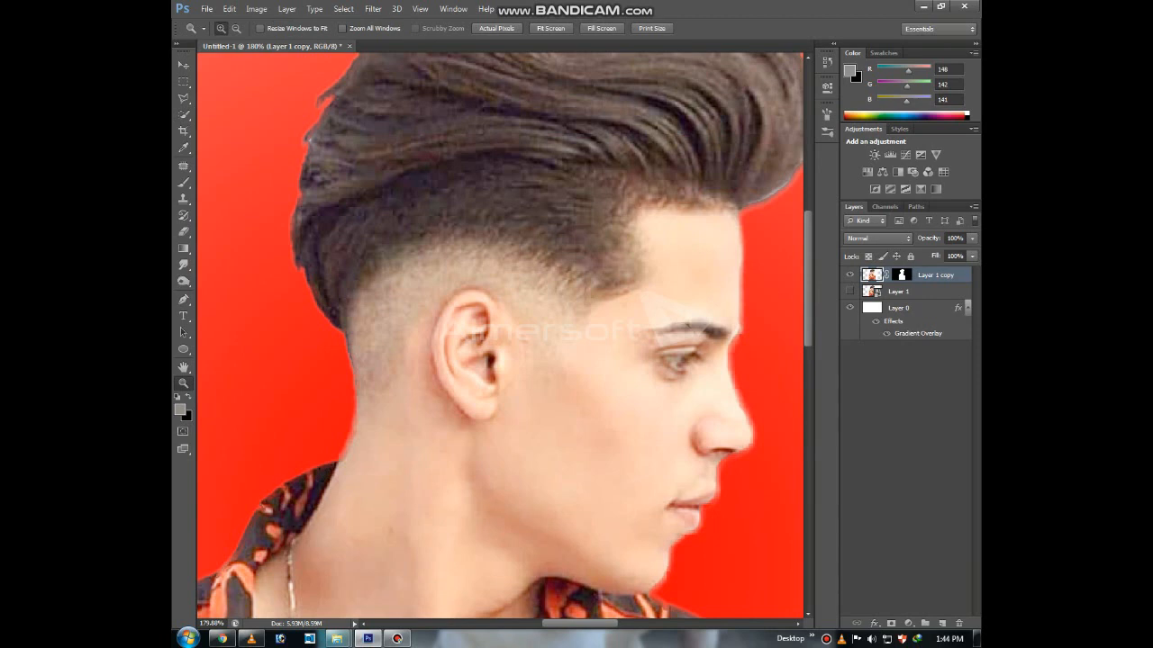
key(ctrl+0)
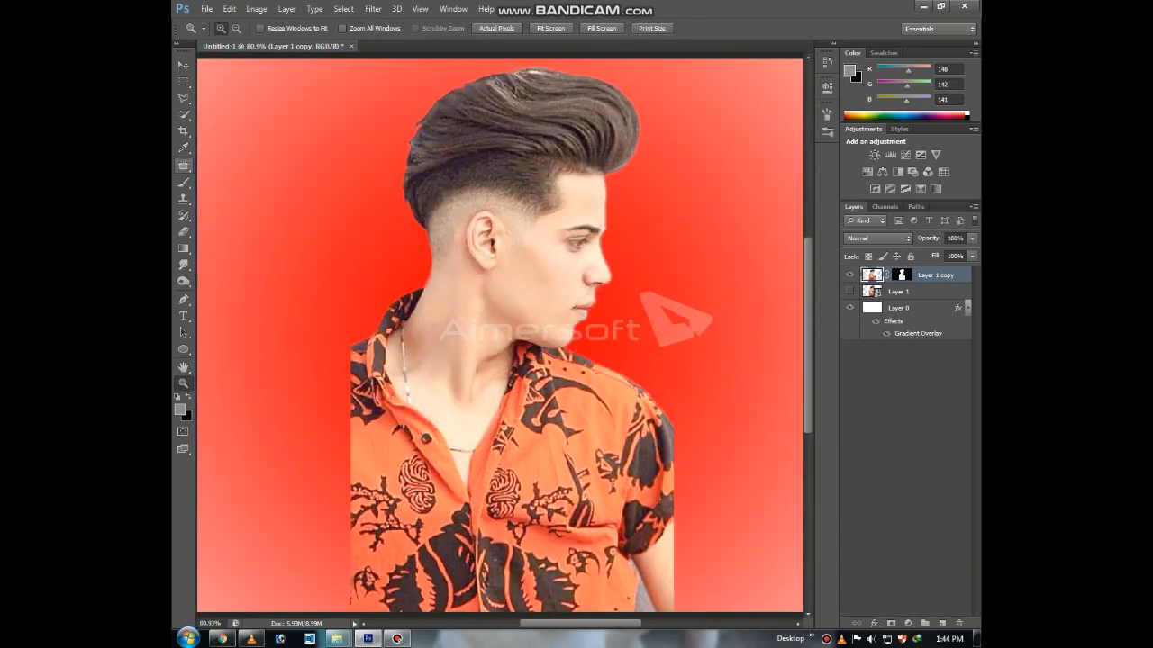
right_click(926, 275)
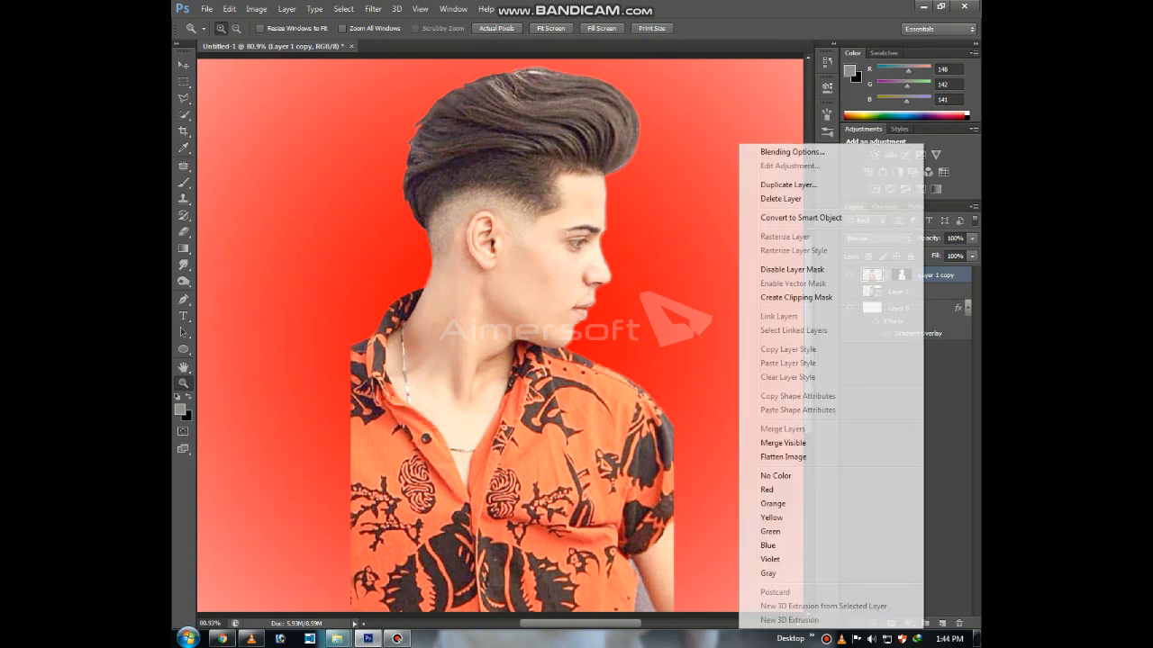
key(Escape)
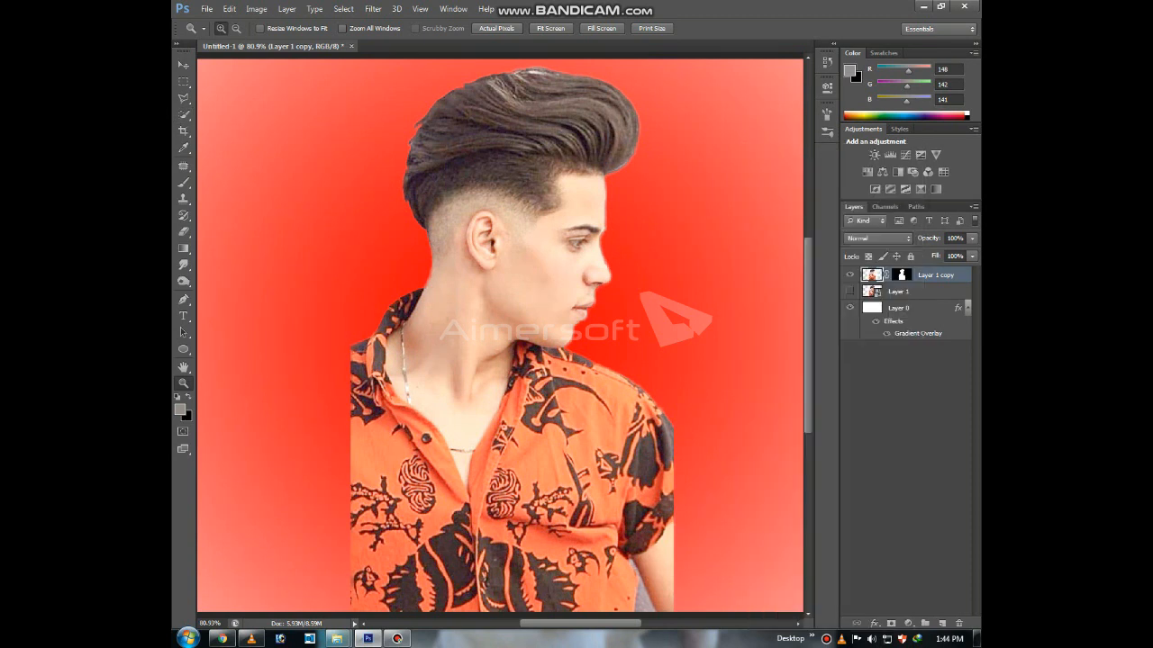
key(w)
mouse_move(641, 600)
mouse_down()
mouse_move(643, 585)
mouse_move(594, 568)
mouse_move(618, 555)
mouse_up()
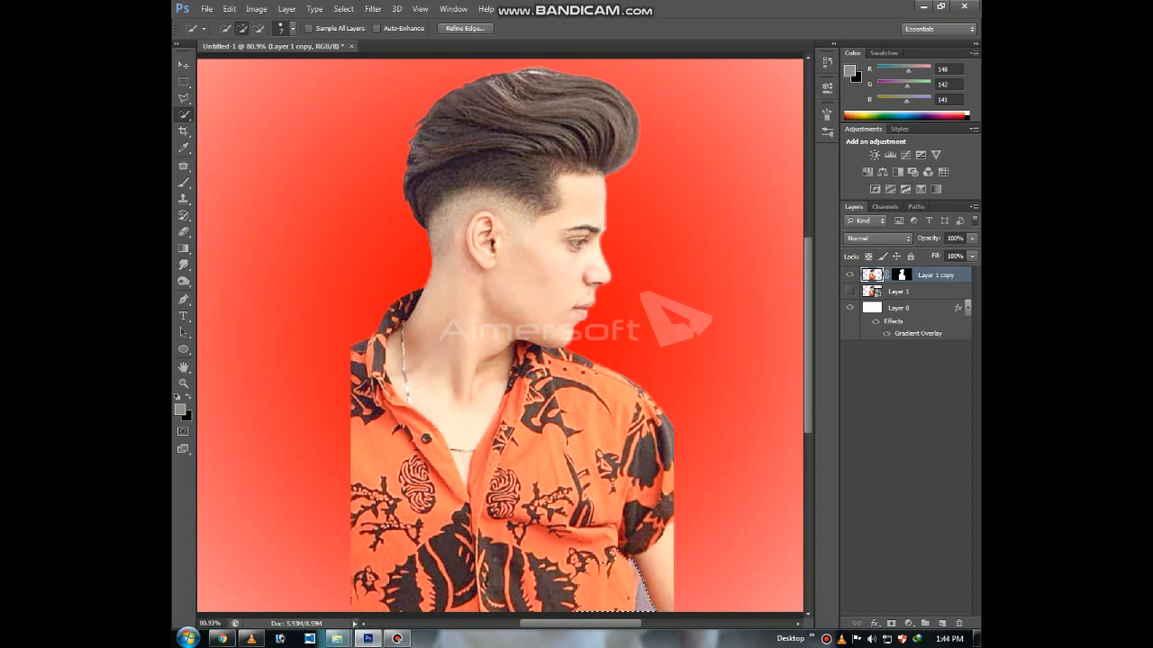
key(ctrl+d)
key(alt+f)
key(Down)
key(Return)
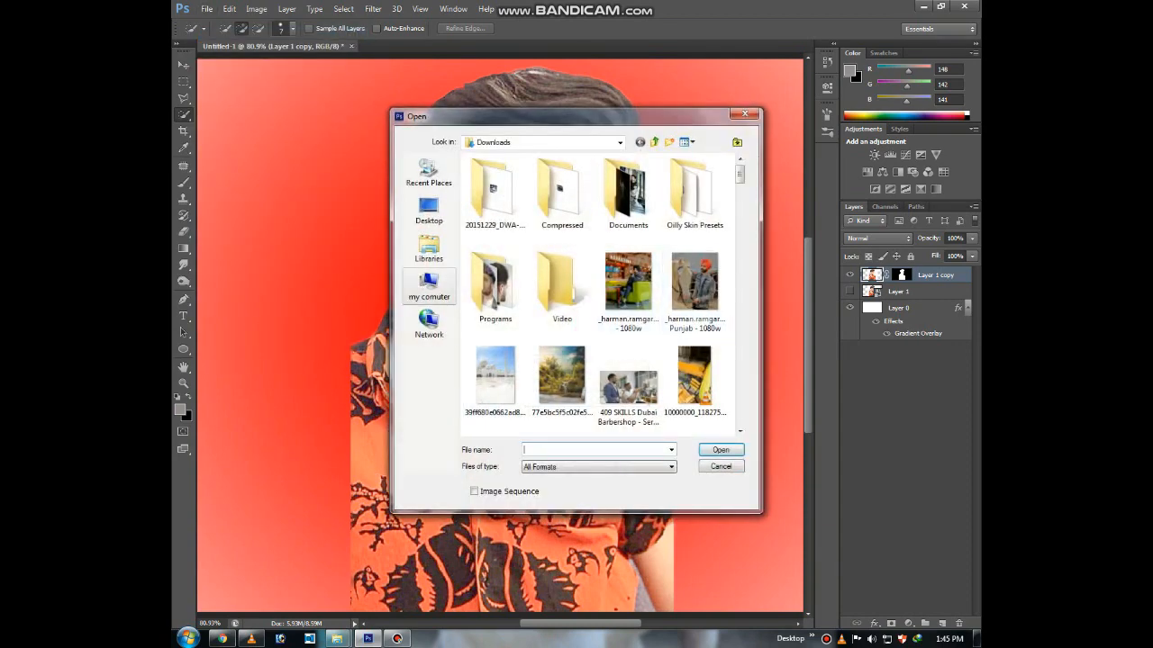
key(Escape)
key(alt+f)
key(Down)
key(Down)
key(Return)
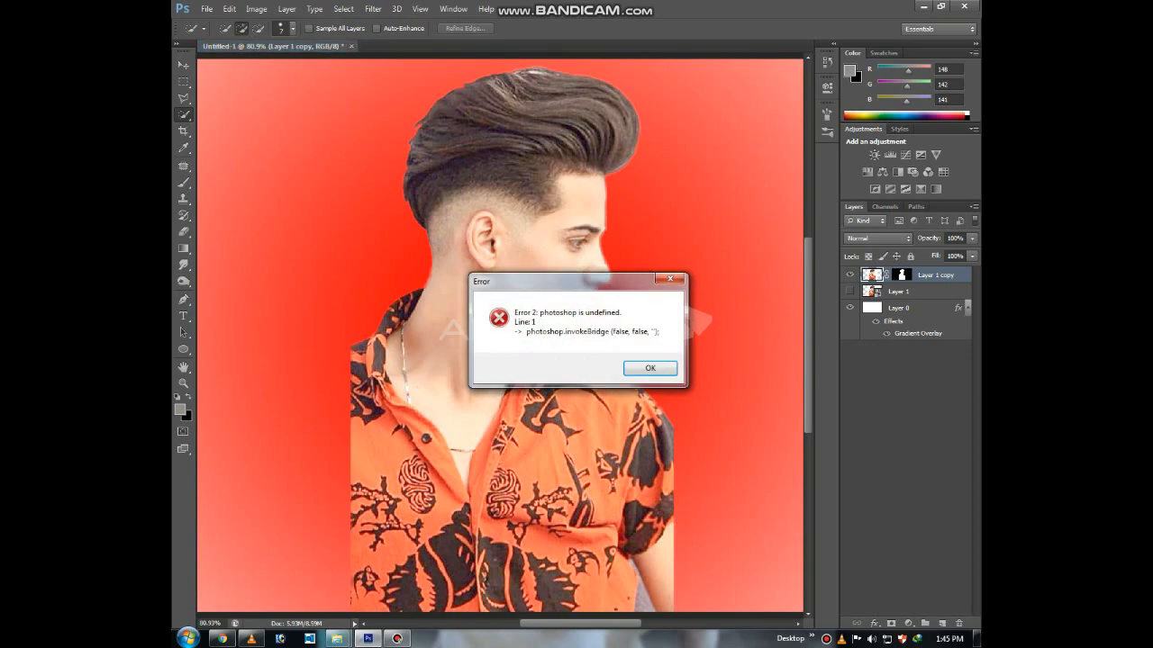
key(Return)
Open the recently used file dripping.png.
key(alt+f)
key(Up)
key(Right)
key(Down)
key(Down)
key(Down)
key(Return)
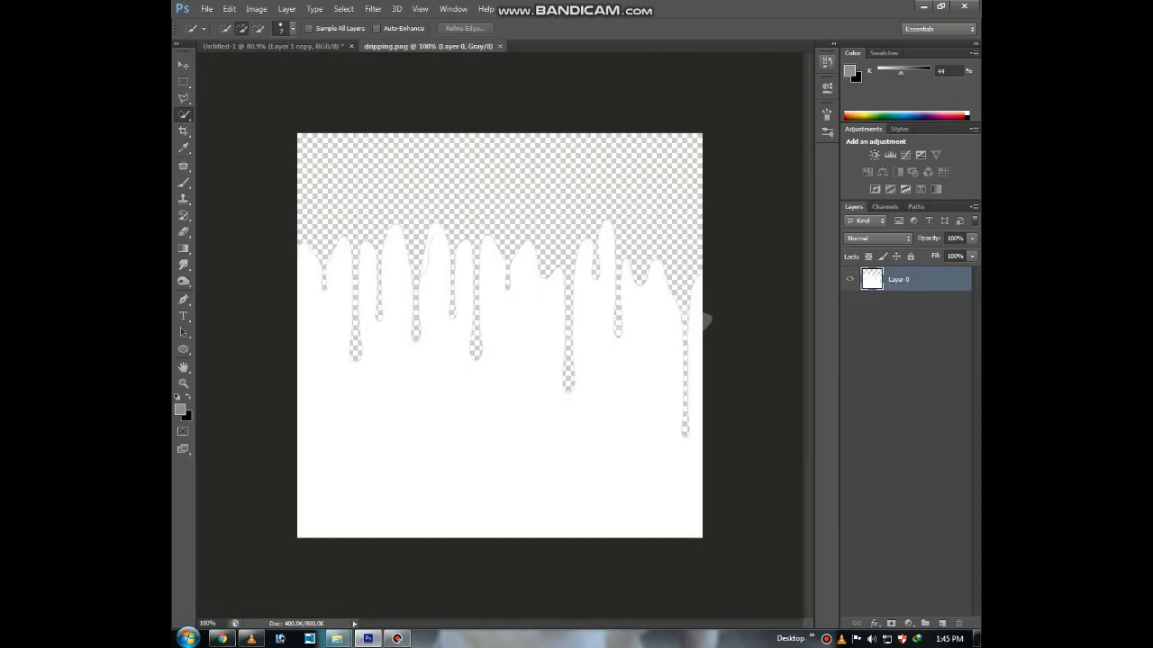
Copy the drip image into the Untitled-1 document, close dripping.png and place the drip layer over the man's shirt below the collar.
drag(428, 46, 553, 171)
key(v)
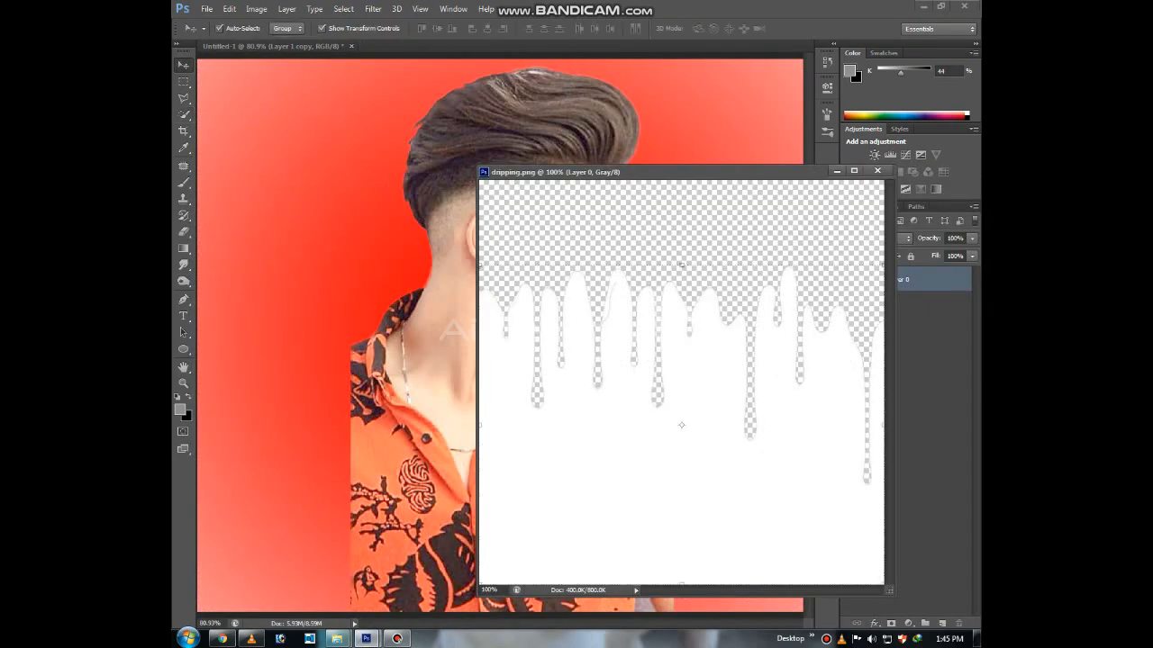
drag(682, 424, 436, 464)
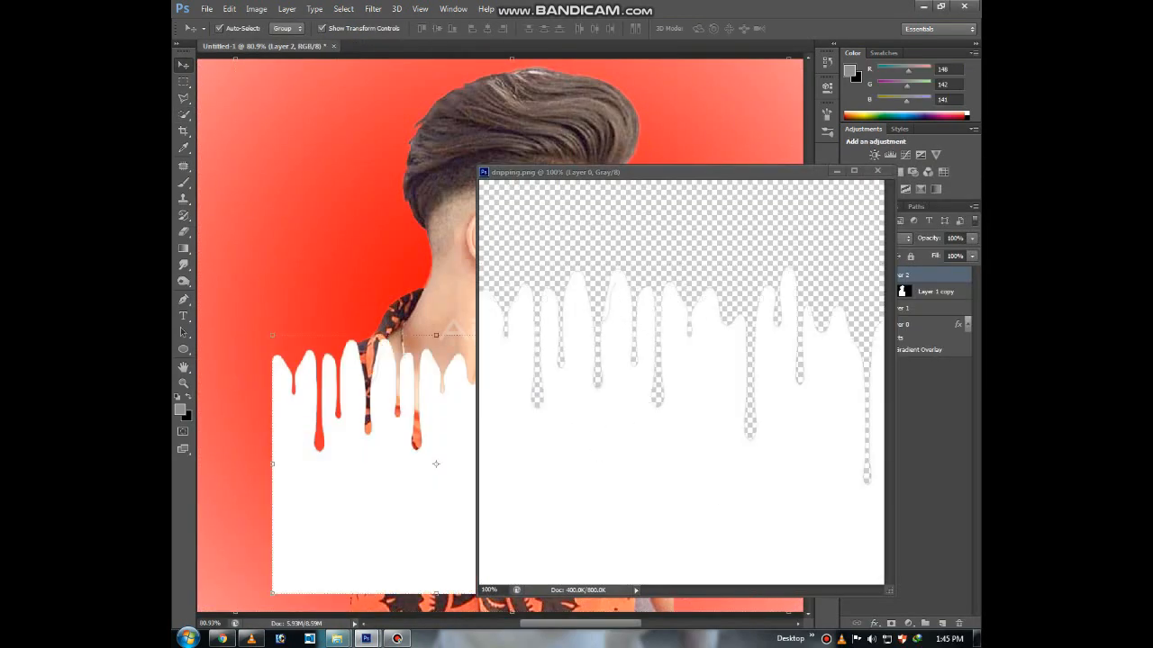
drag(631, 171, 641, 191)
drag(558, 413, 627, 456)
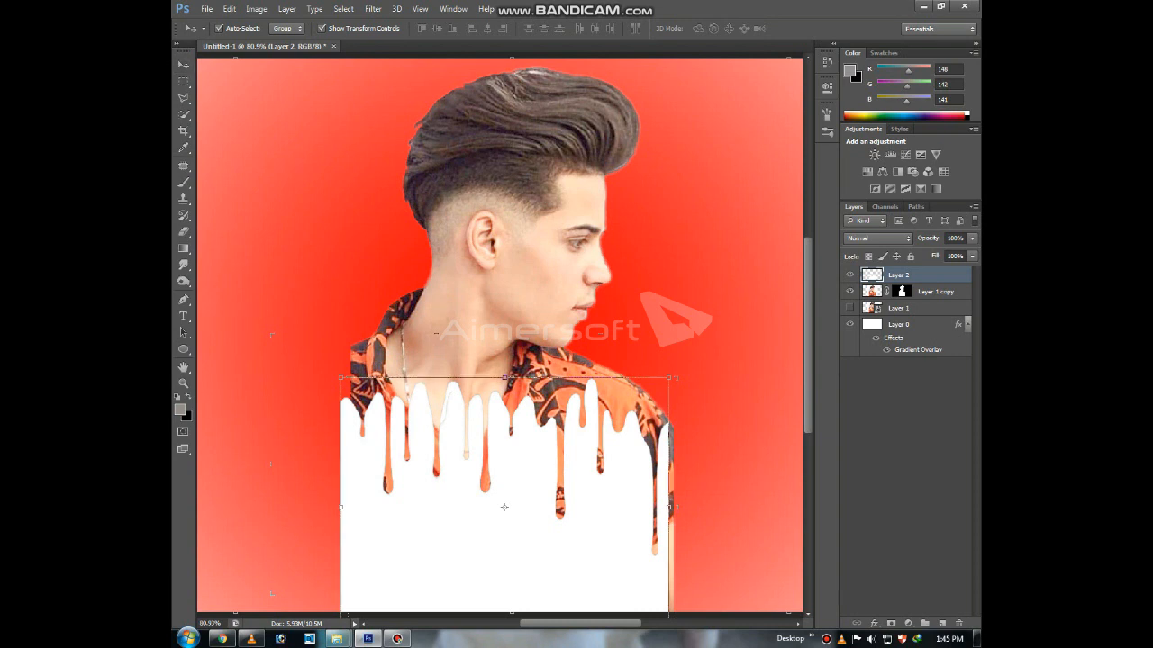
Widen the drip layer on both sides to span the shirt's full width and convert it to a smart object.
drag(669, 507, 678, 508)
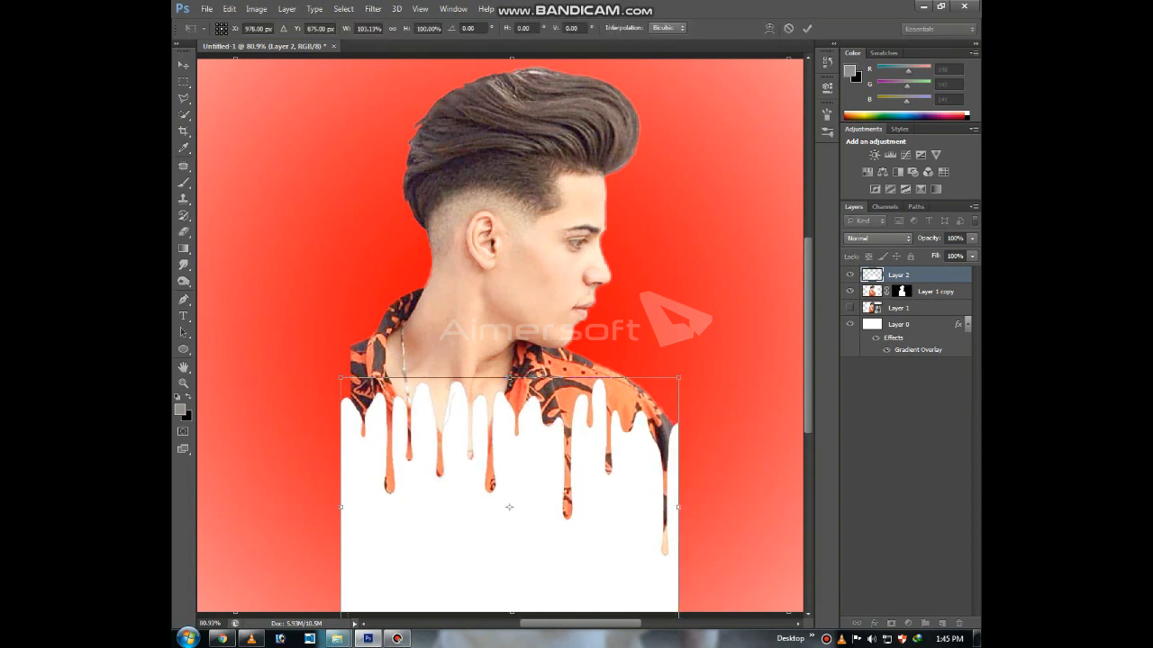
drag(341, 507, 335, 507)
key(Return)
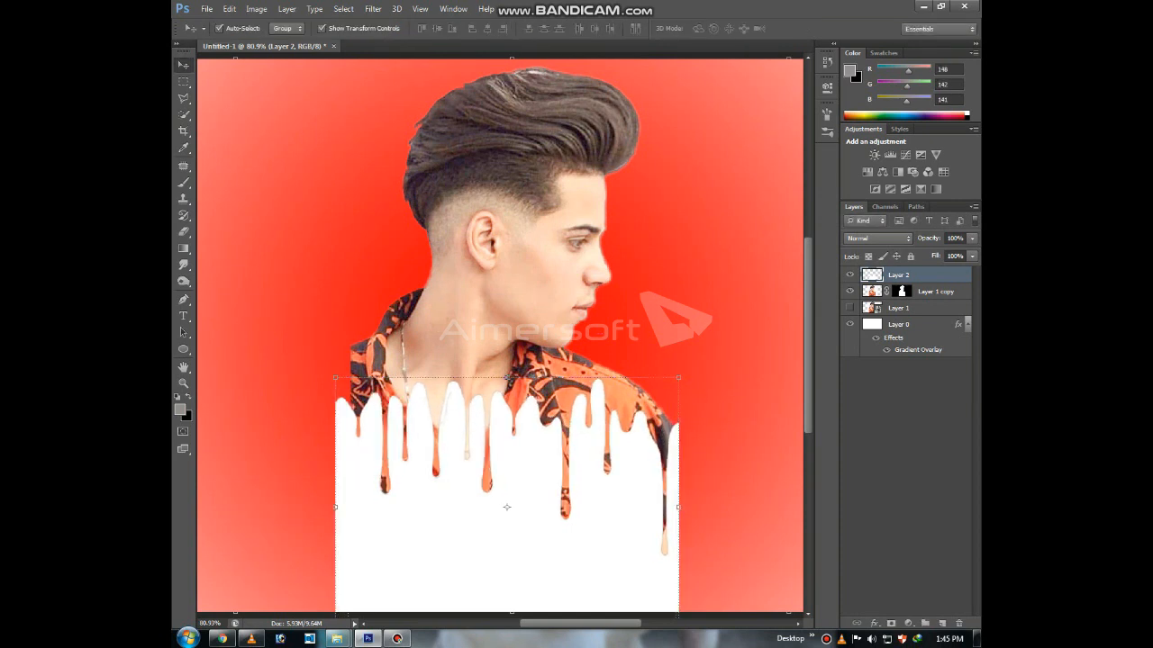
right_click(893, 274)
Load the drip layer's outline as a selection, hide that layer and make the masked portrait layer active.
ctrl+click(873, 276)
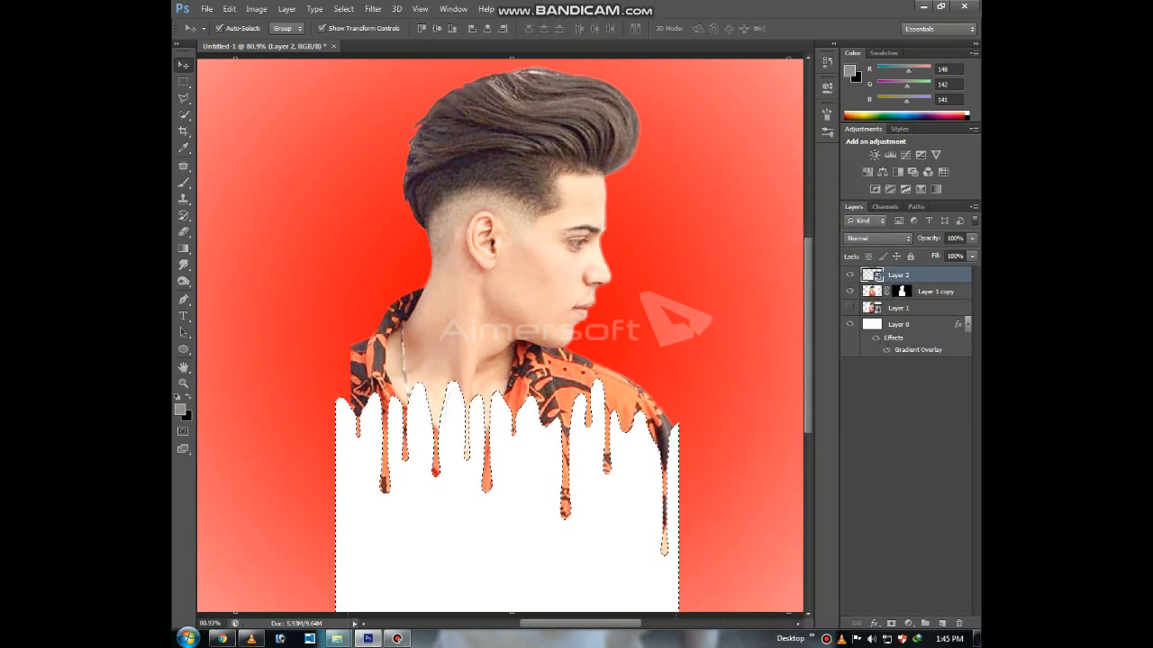
click(872, 292)
click(850, 291)
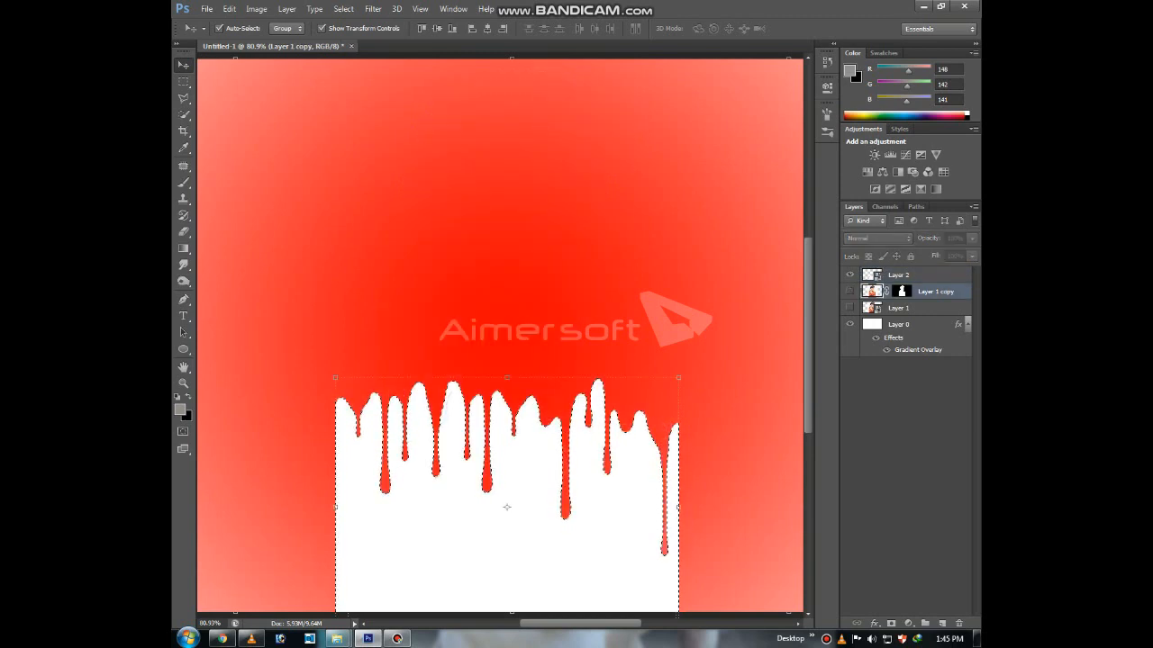
click(850, 291)
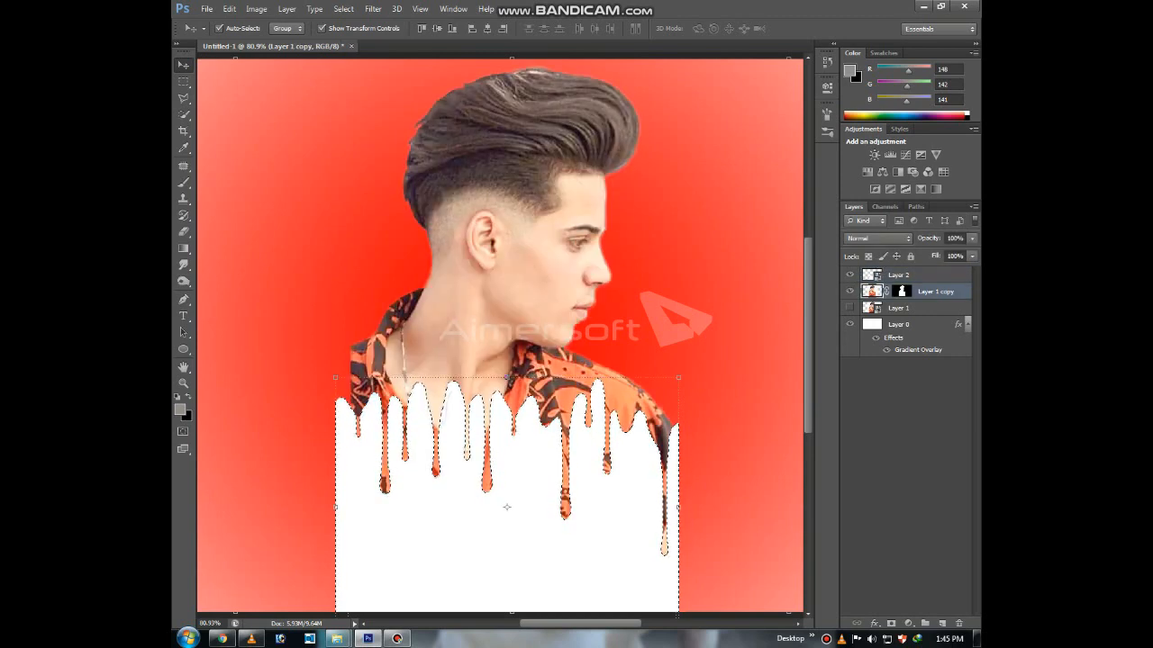
click(850, 275)
drag(602, 413, 675, 406)
key(ctrl+z)
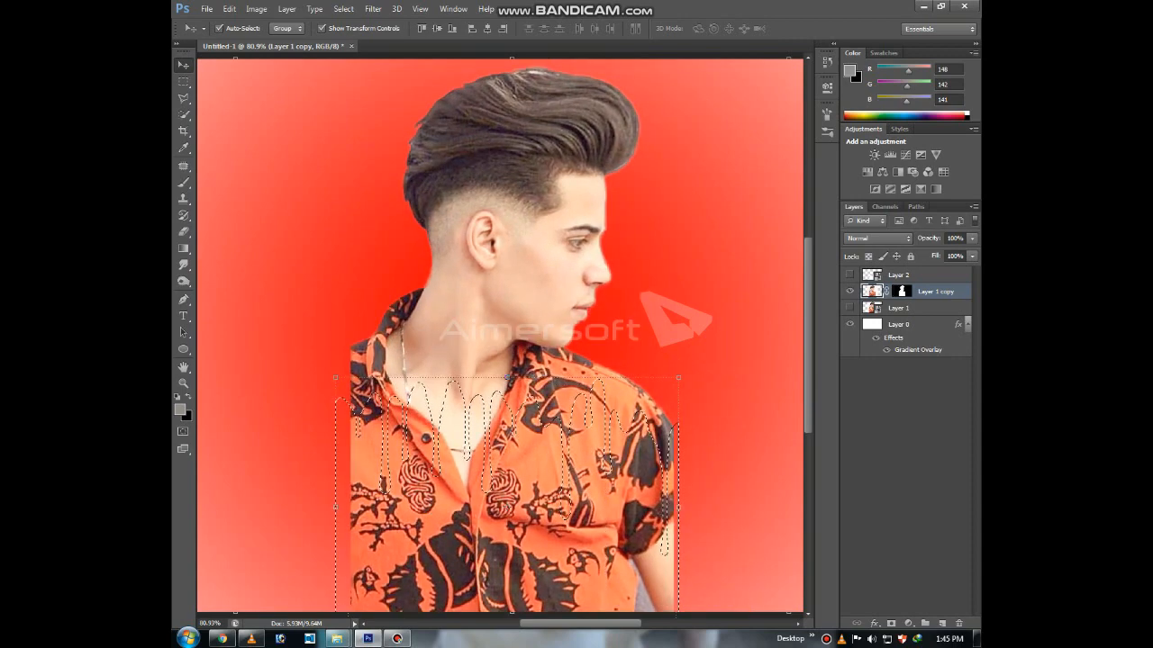
click(912, 274)
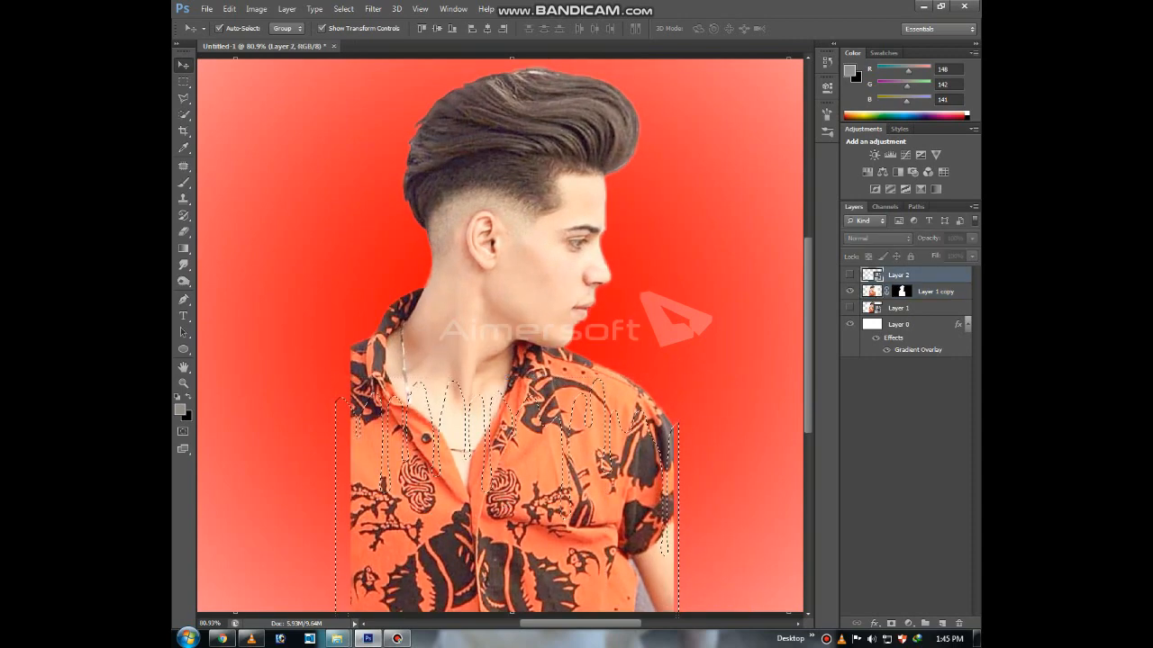
drag(587, 467, 581, 506)
key(ctrl+z)
Delete the drip-shaped selection from the Layer 1 copy portrait so the shirt ends in drips, and clear the selection.
click(935, 292)
drag(593, 460, 584, 404)
key(Delete)
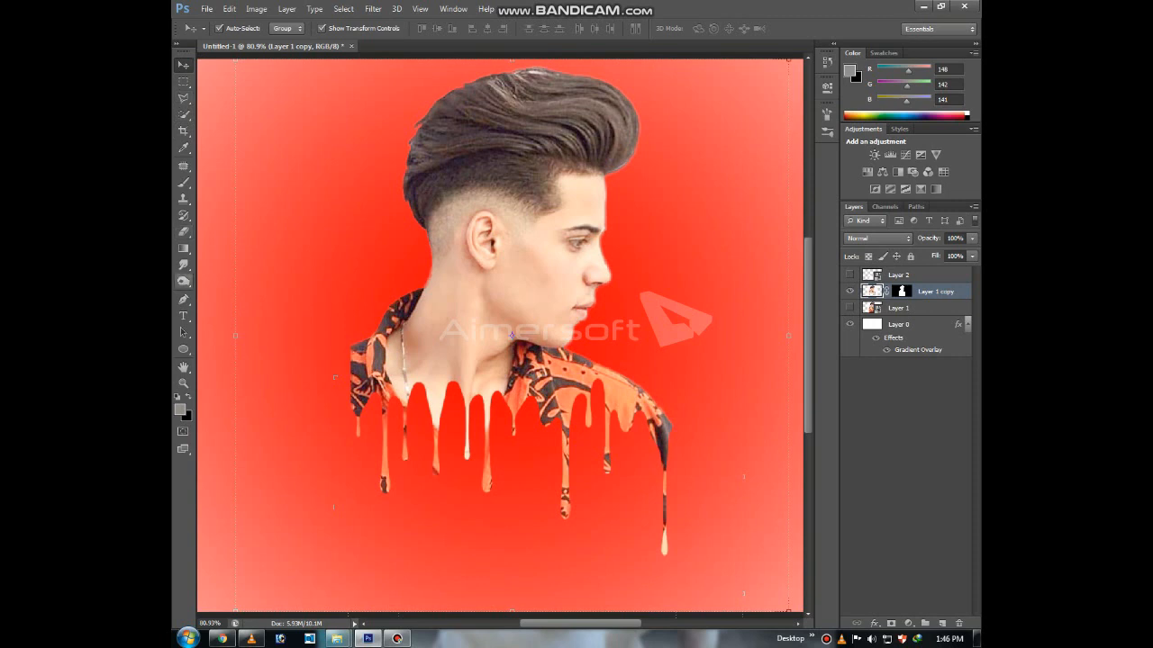
Add a new empty layer and place it directly below the masked portrait layer.
click(184, 383)
click(550, 28)
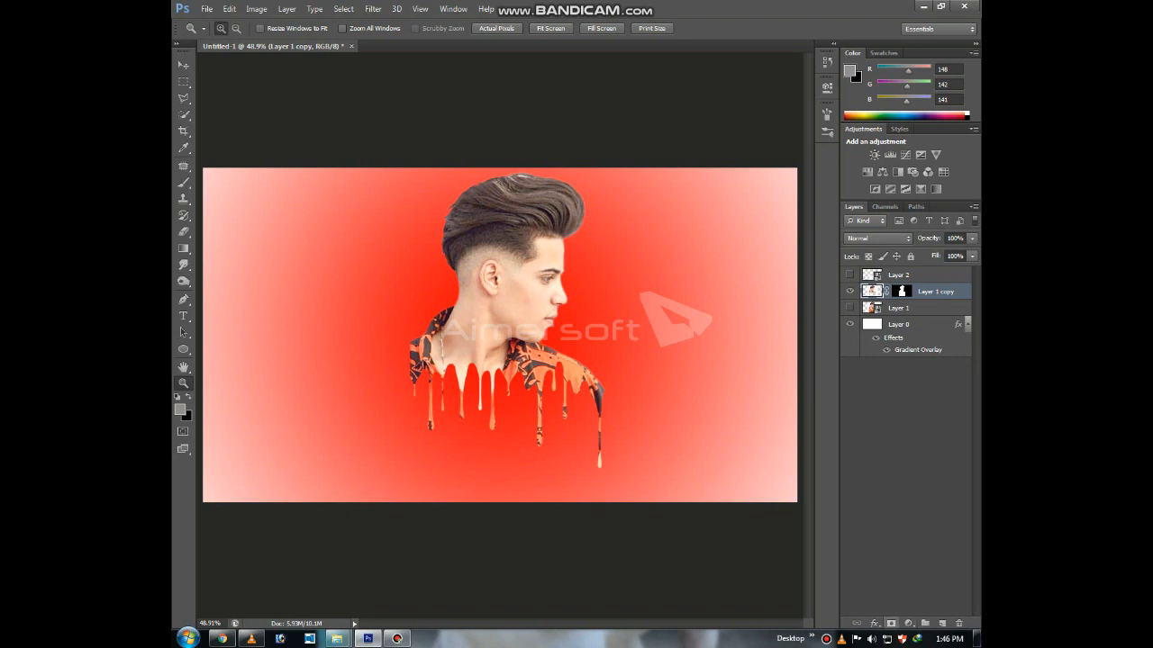
click(942, 623)
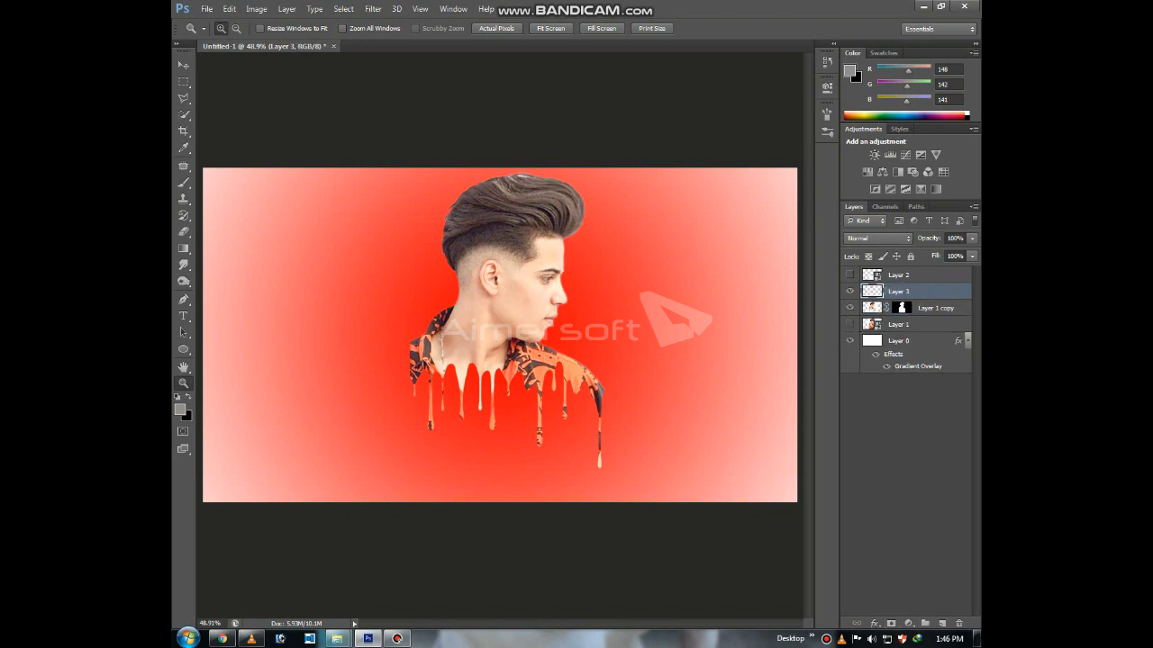
drag(899, 291, 899, 315)
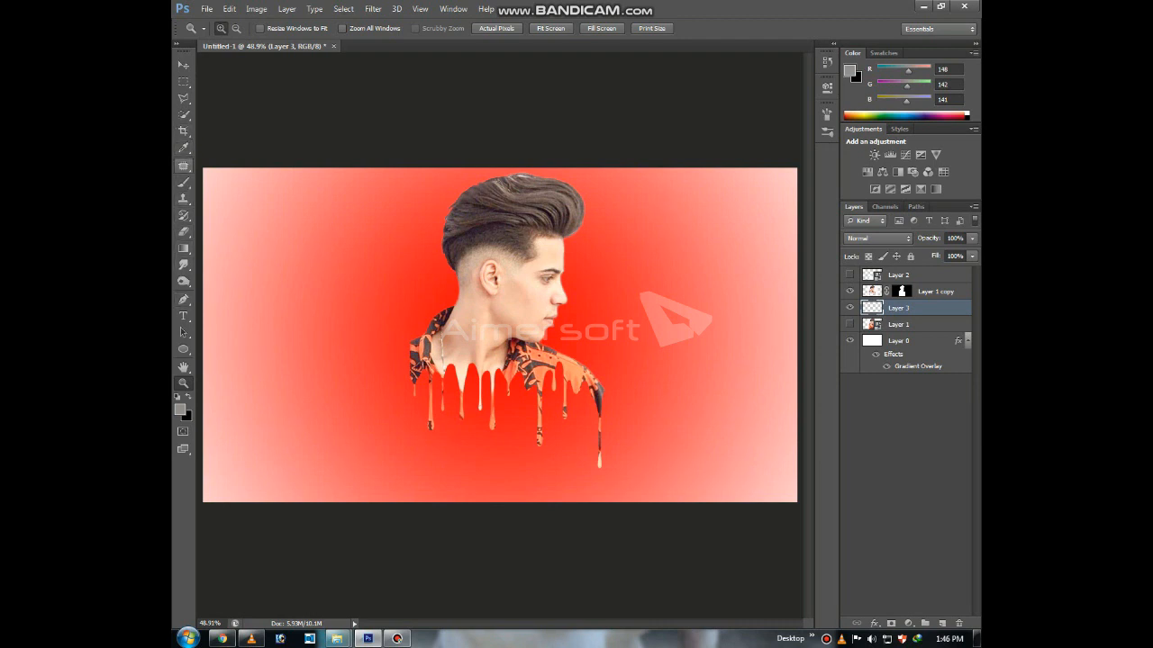
Set up the Brush tool with the 27 px spatter tip enlarged to 300 px.
click(184, 182)
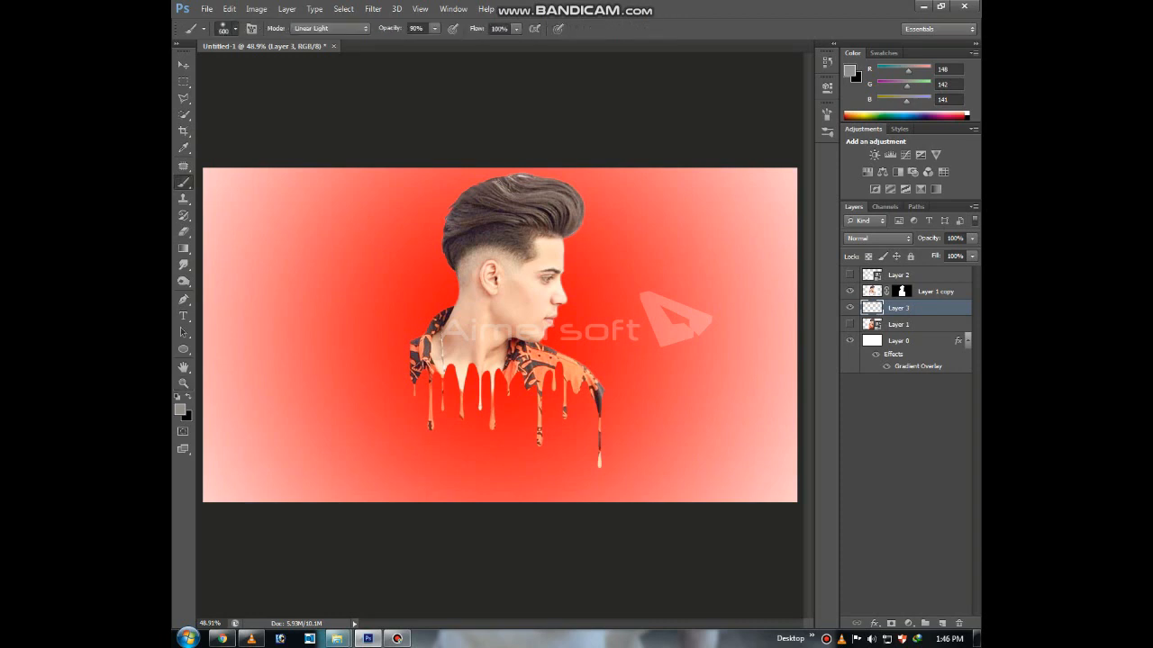
click(235, 28)
double_click(217, 166)
key(bracketright)
key(bracketright)
key(bracketright)
key(bracketright)
key(bracketright)
key(bracketright)
key(bracketright)
key(bracketright)
key(bracketright)
key(bracketright)
key(bracketright)
key(bracketright)
click(235, 28)
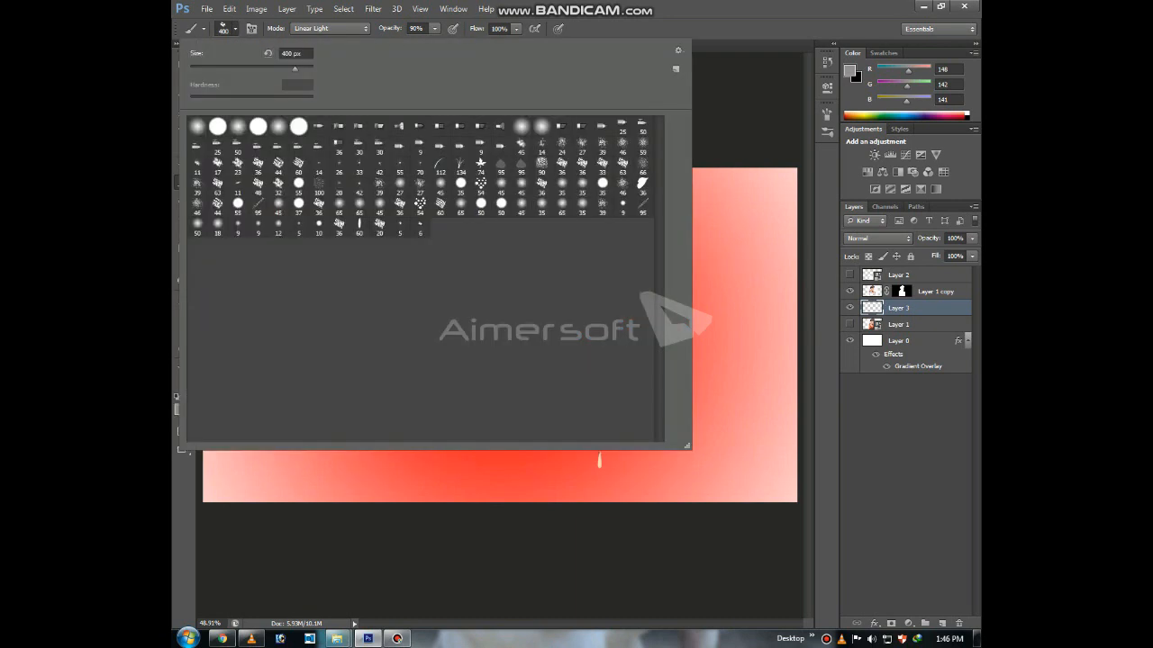
double_click(582, 144)
key(bracketright)
key(bracketright)
key(bracketright)
key(bracketright)
key(bracketright)
key(bracketright)
key(bracketright)
key(bracketright)
key(bracketright)
key(bracketright)
key(bracketright)
key(bracketright)
key(bracketright)
key(bracketright)
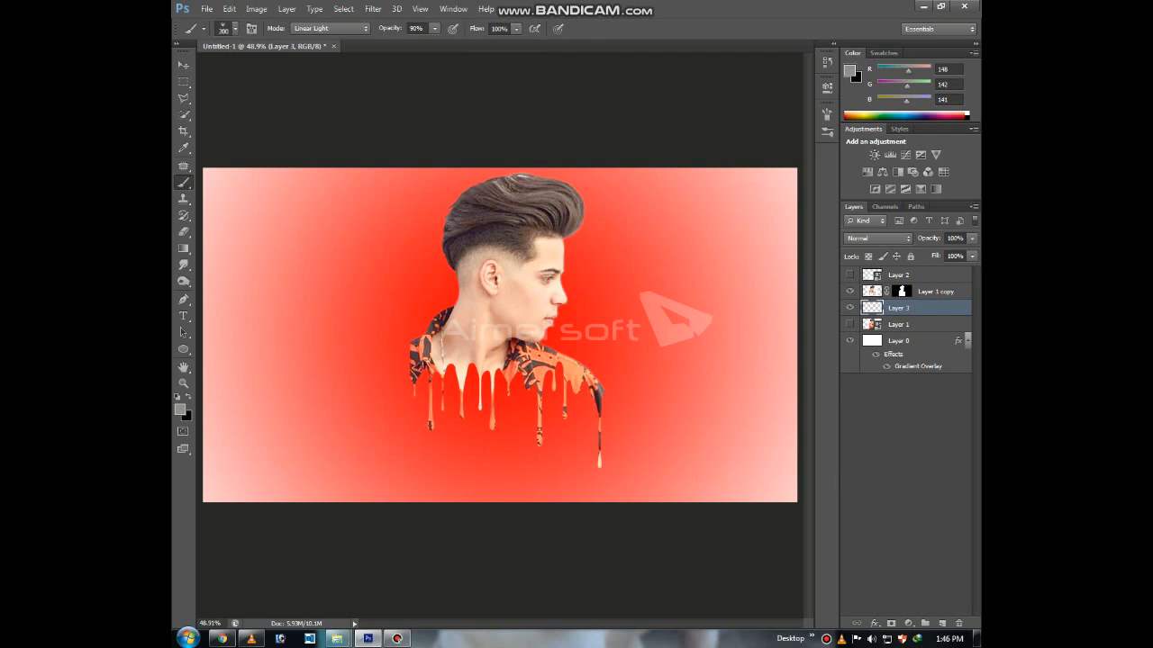
Set the foreground colour to red fc2400 and paint a spatter behind the man's back shoulder on the new layer.
click(180, 410)
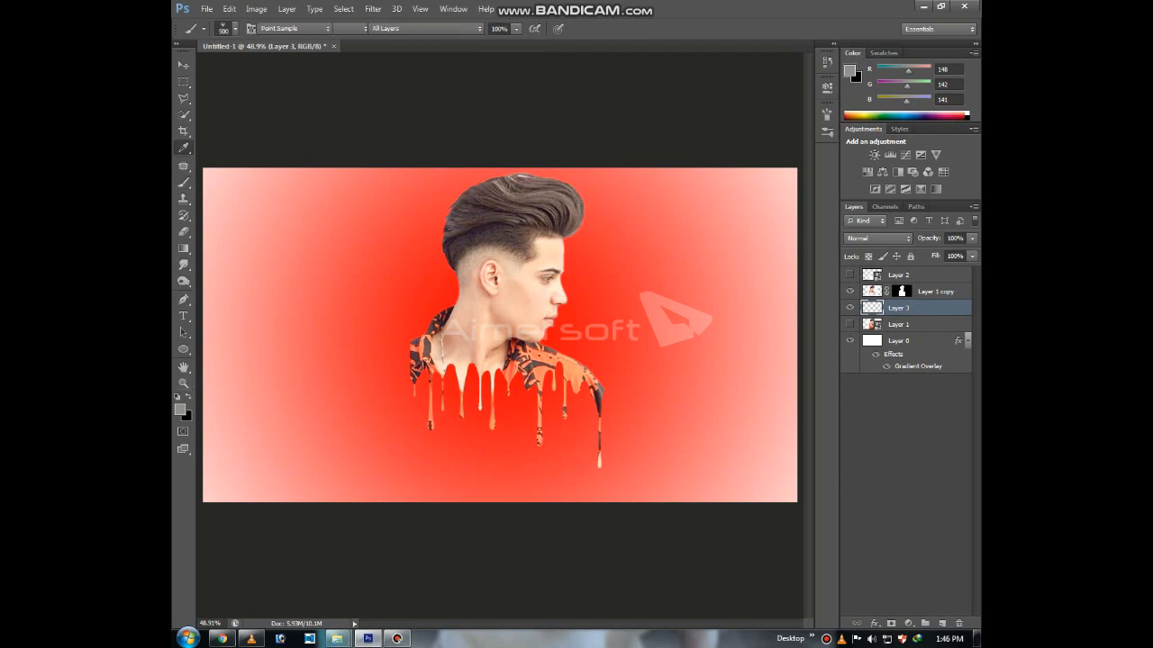
click(687, 417)
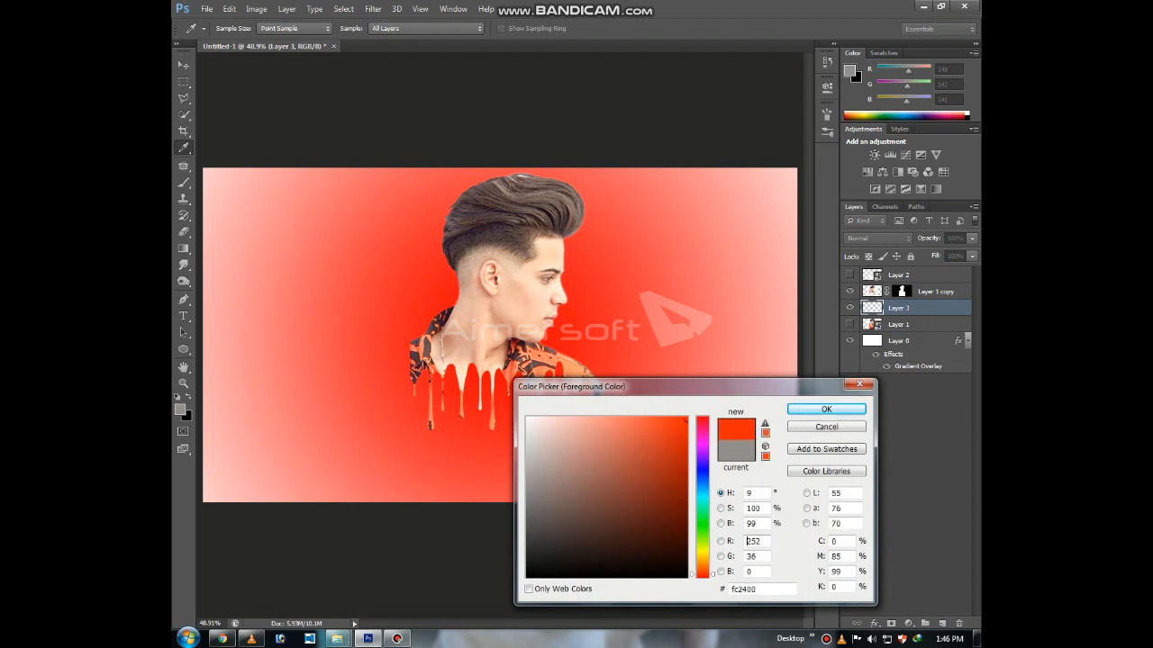
click(826, 410)
drag(371, 350, 389, 326)
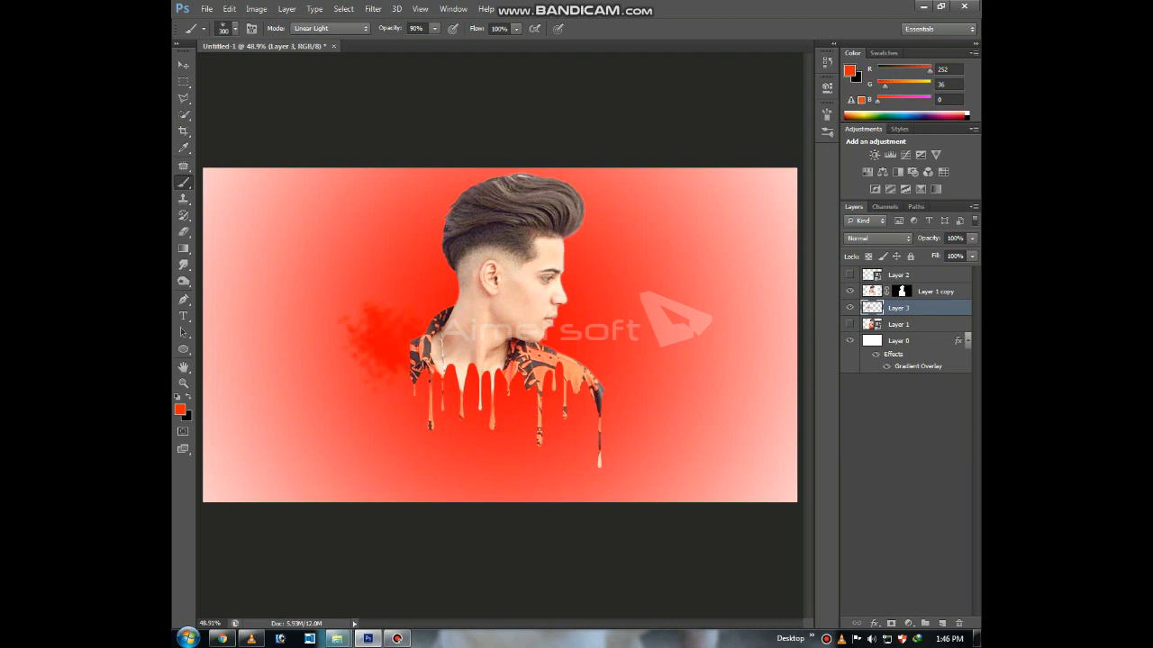
Change the foreground colour to white and undo the red spatter stroke.
click(180, 410)
click(529, 418)
click(826, 409)
key(ctrl+z)
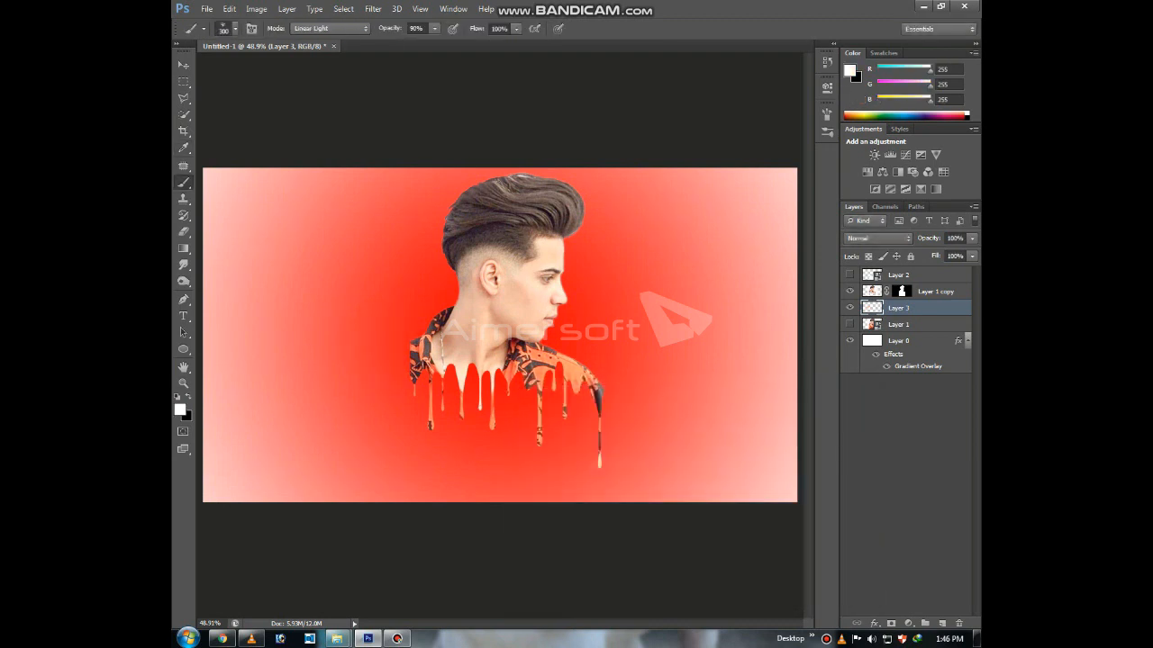
Paint dense white spatter bursts behind the man's back shoulder and front shoulder on Layer 3 with the 300 px spatter brush.
click(393, 346)
click(392, 345)
click(393, 345)
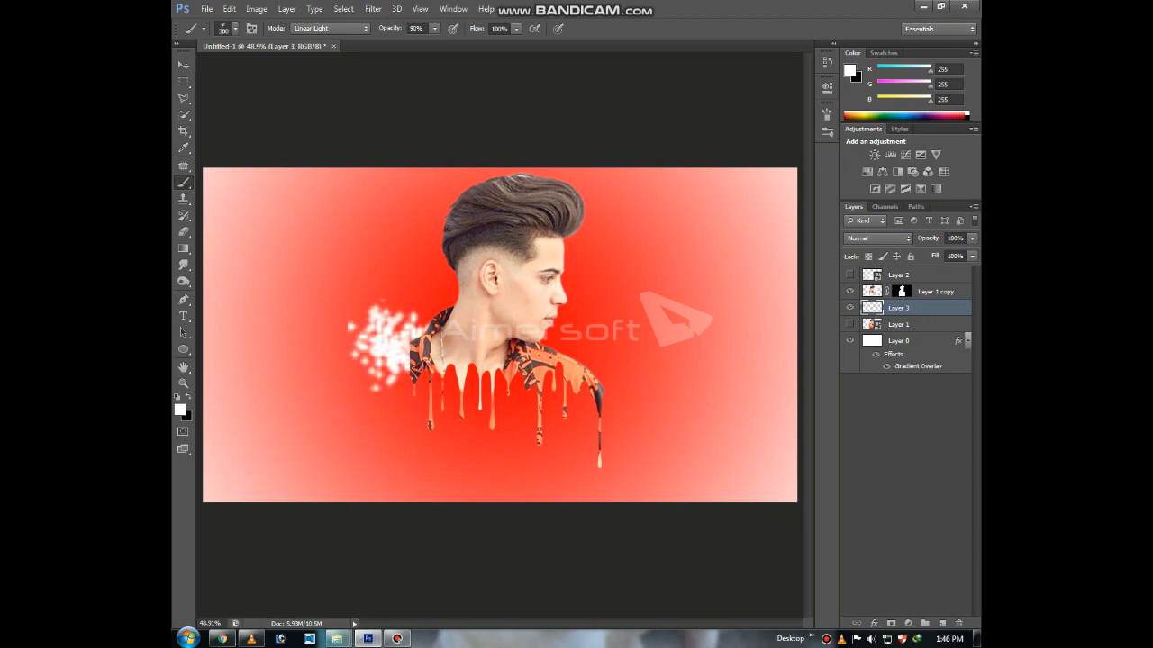
click(609, 372)
click(609, 372)
click(609, 372)
click(609, 372)
click(609, 372)
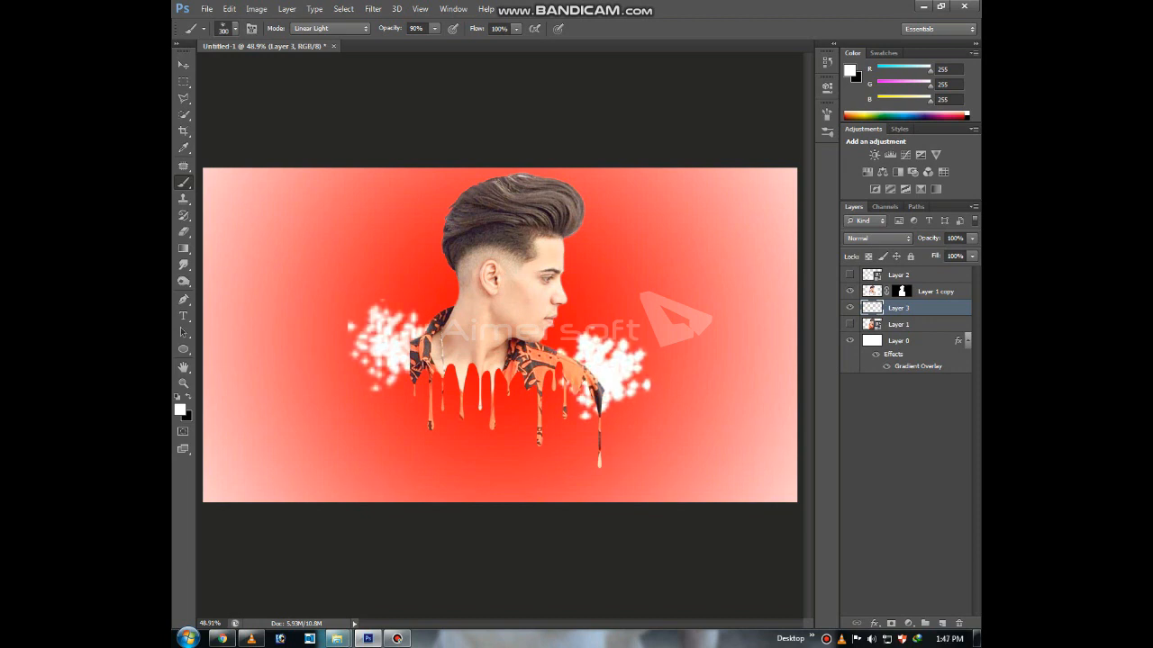
click(381, 348)
click(381, 349)
click(381, 349)
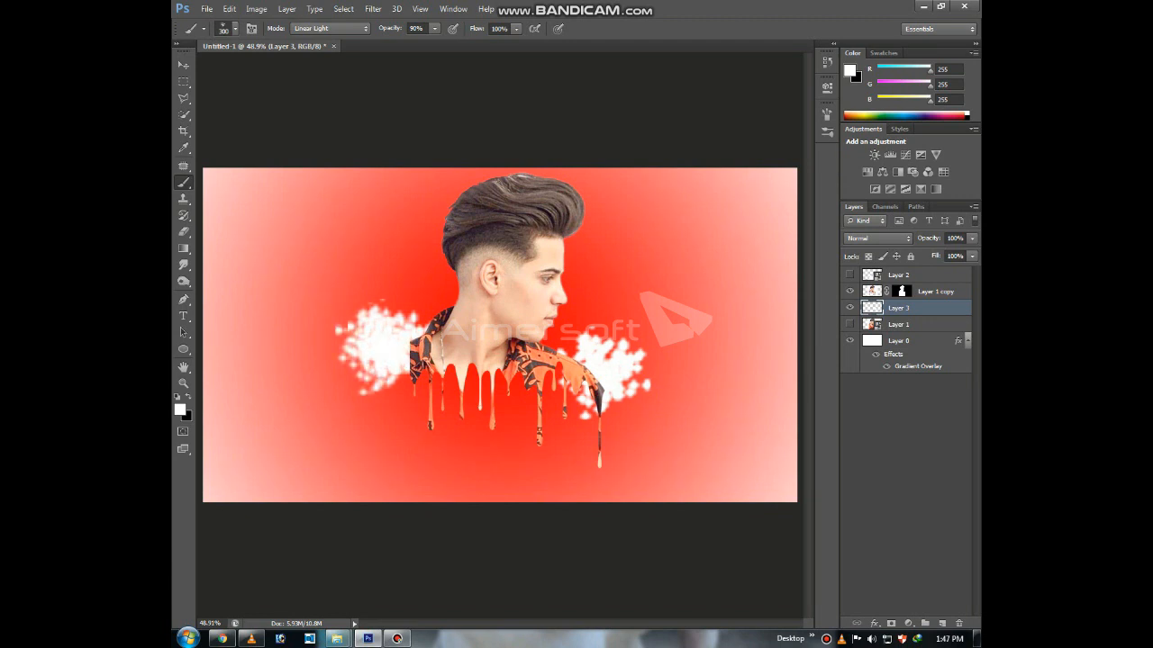
Add a black Multiply drop shadow to the masked portrait layer and adjust its distance and size.
click(874, 623)
click(926, 574)
click(901, 290)
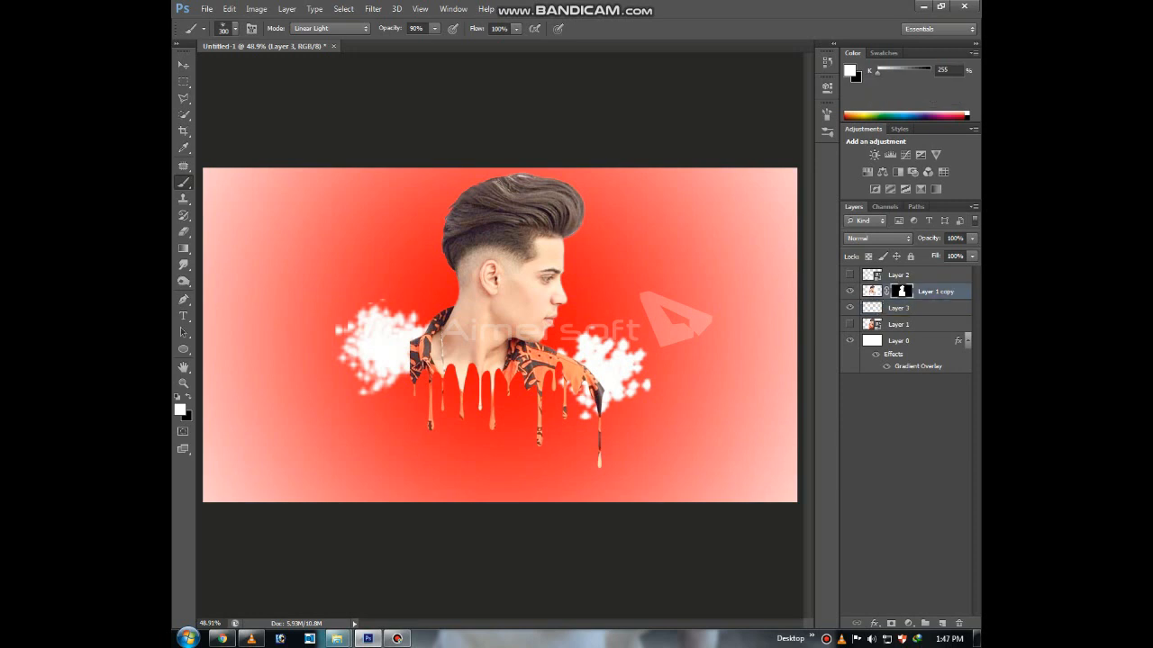
click(874, 623)
click(907, 616)
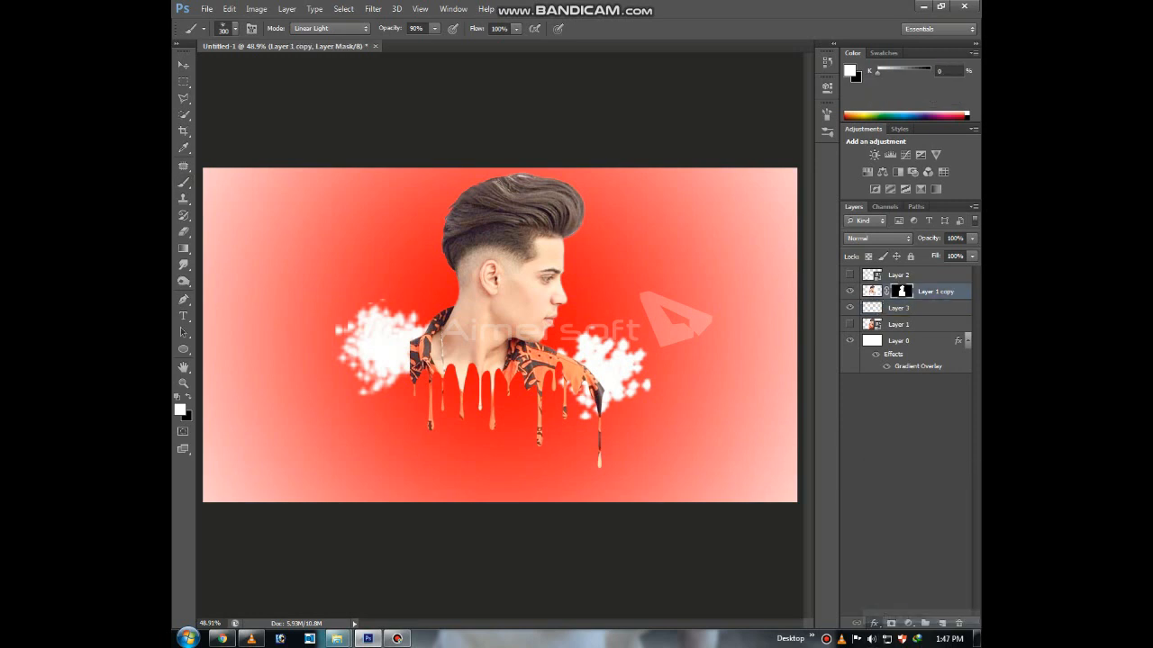
drag(664, 266, 683, 266)
drag(622, 207, 690, 239)
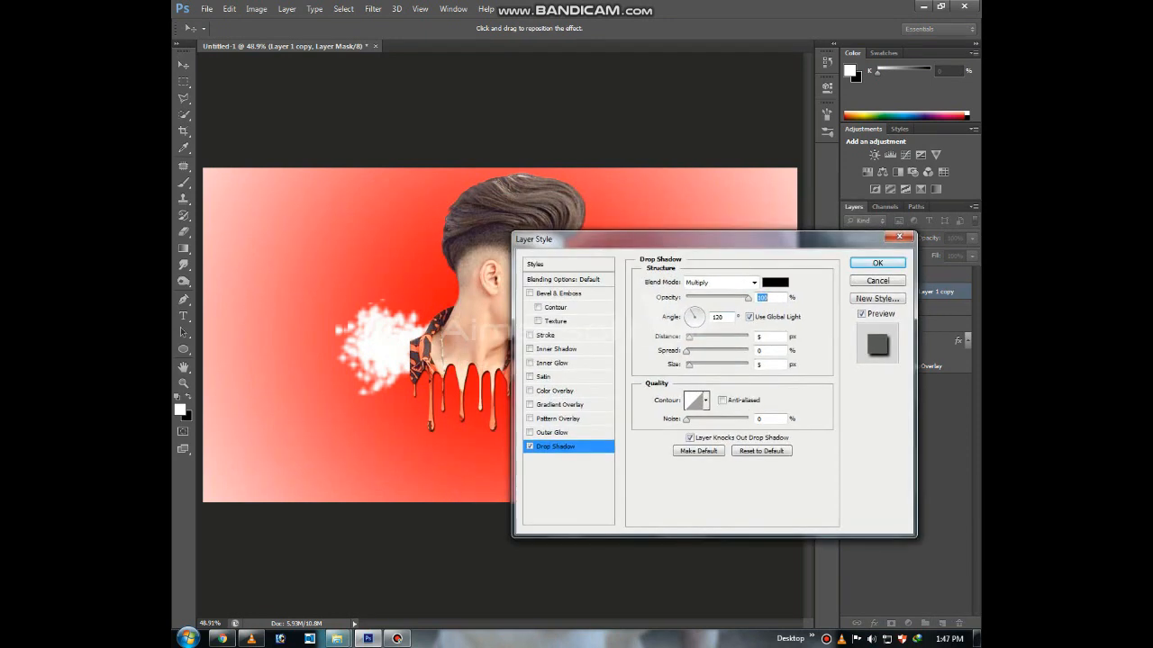
click(770, 419)
drag(689, 365, 684, 337)
click(686, 351)
key(Return)
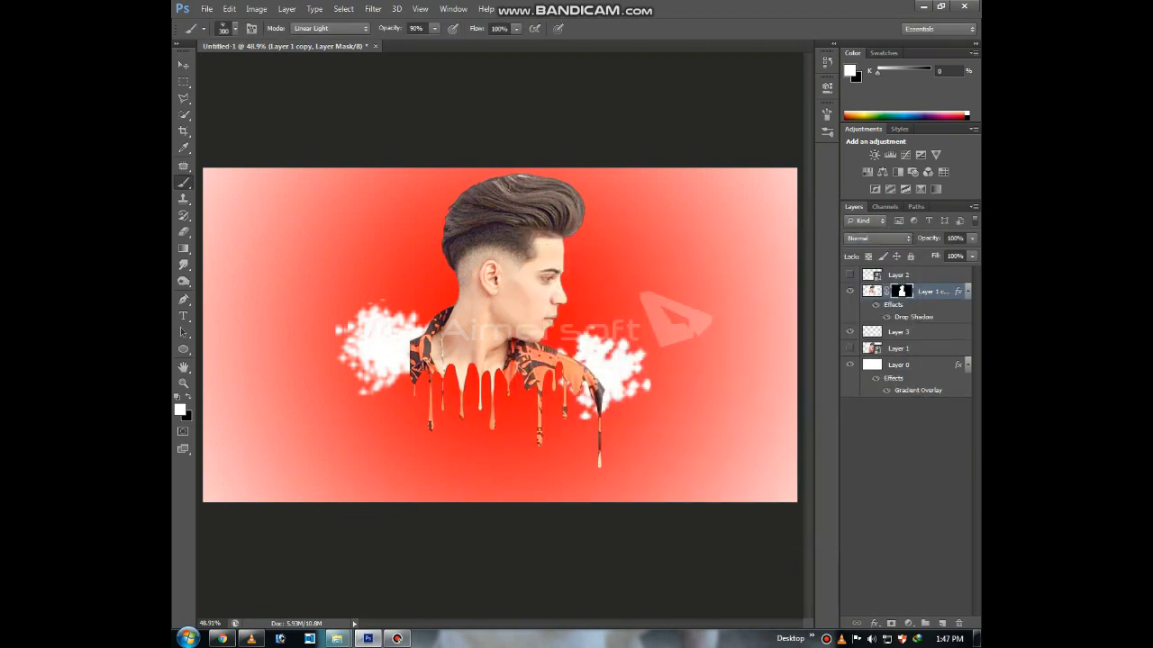
Darken the bright strands on top of the hair on the portrait layer's image, using the Burn tool on Highlights at 50% exposure.
key(z)
drag(328, 251, 703, 473)
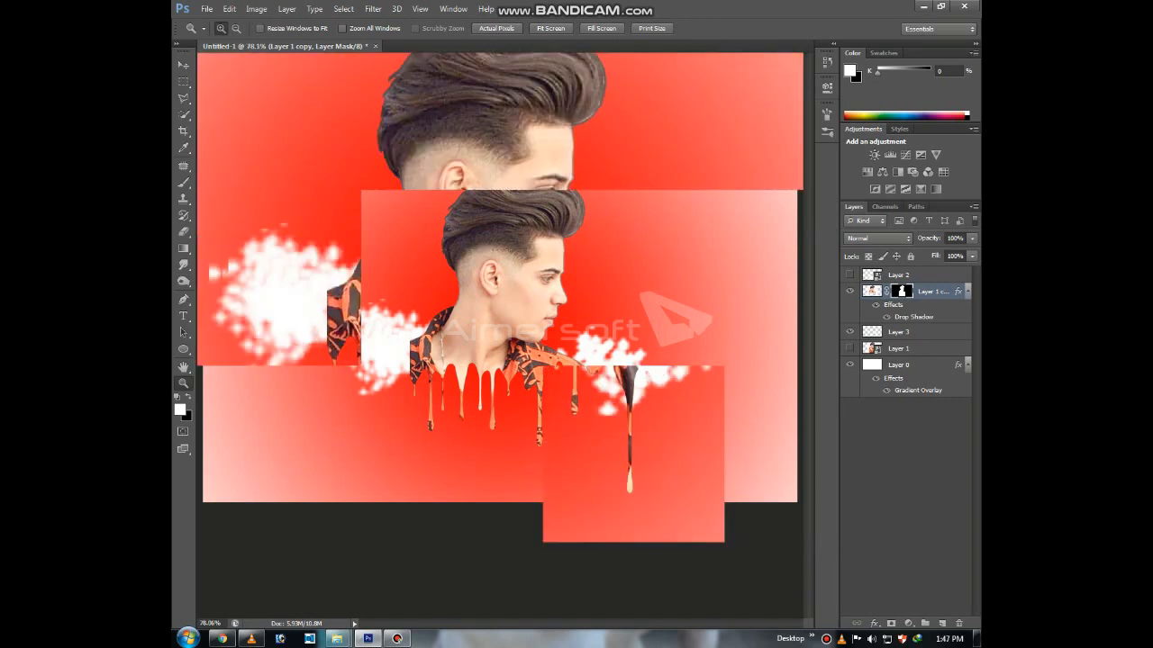
scroll(500, 360, up, 2)
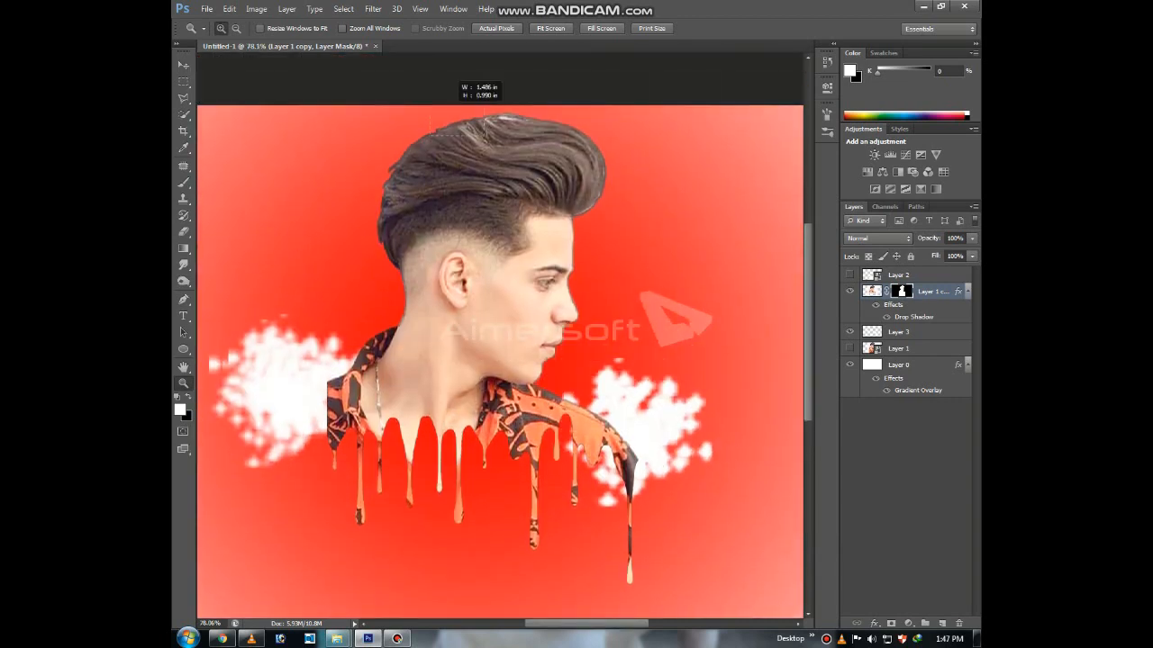
drag(430, 109, 575, 226)
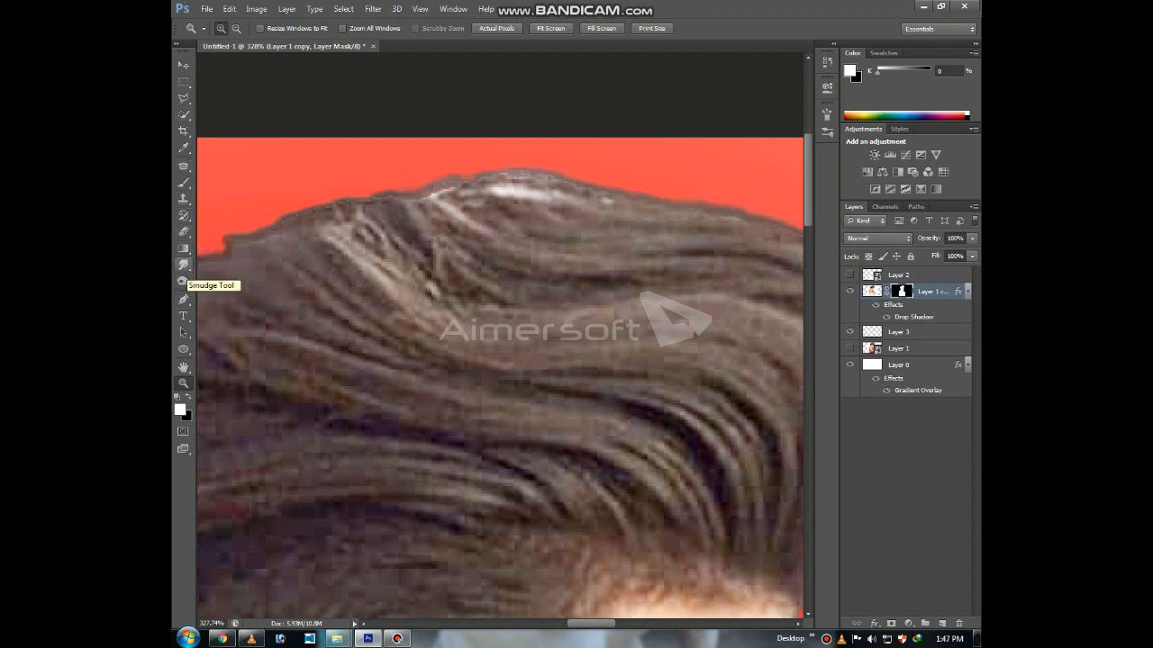
click(184, 281)
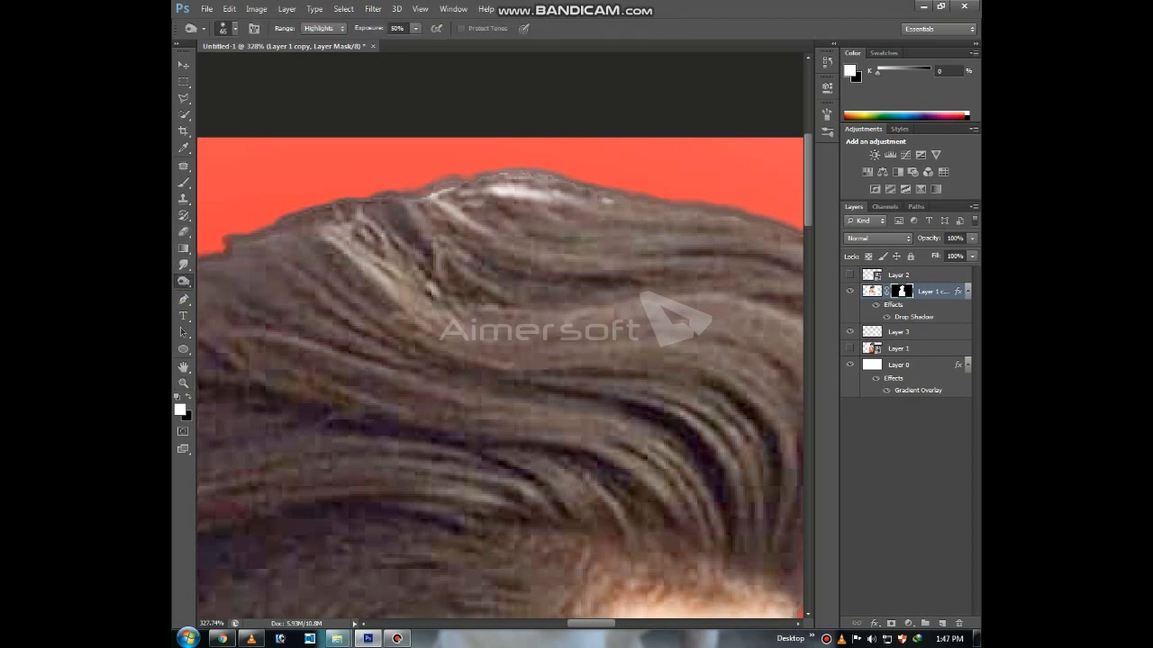
mouse_move(540, 185)
mouse_down()
mouse_move(414, 225)
mouse_move(365, 270)
mouse_move(423, 298)
mouse_up()
mouse_move(500, 191)
mouse_down()
mouse_move(581, 198)
mouse_move(613, 261)
mouse_move(675, 297)
mouse_up()
click(898, 347)
click(932, 291)
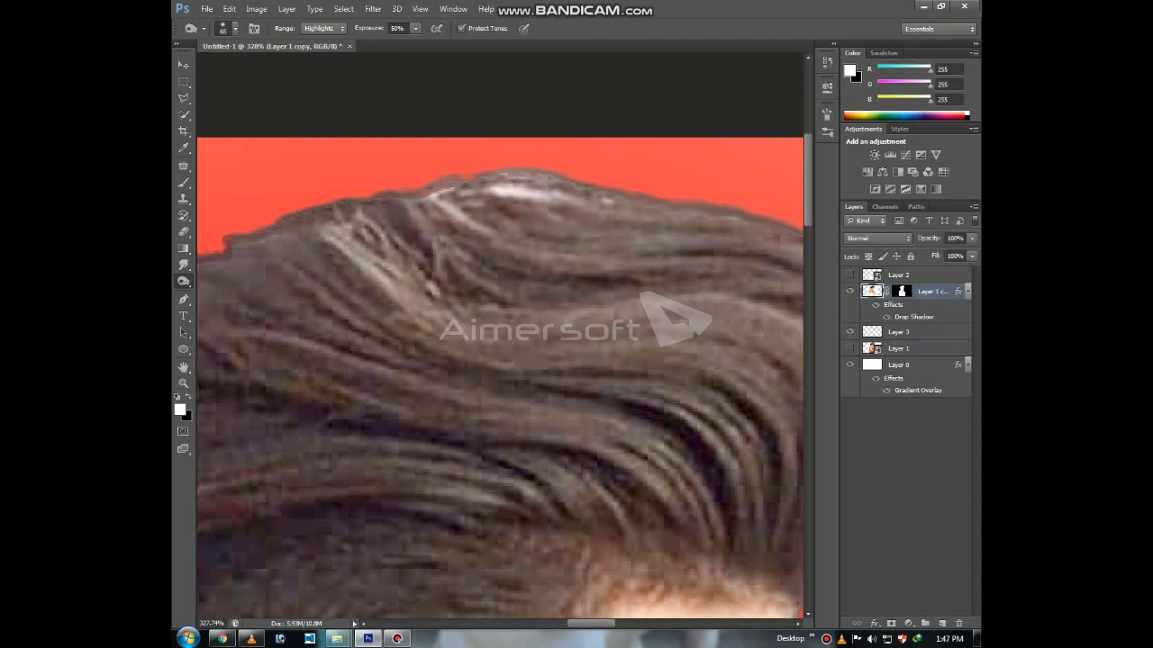
mouse_move(540, 185)
mouse_down()
mouse_move(473, 221)
mouse_move(419, 221)
mouse_move(333, 270)
mouse_move(433, 289)
mouse_up()
drag(540, 360, 441, 337)
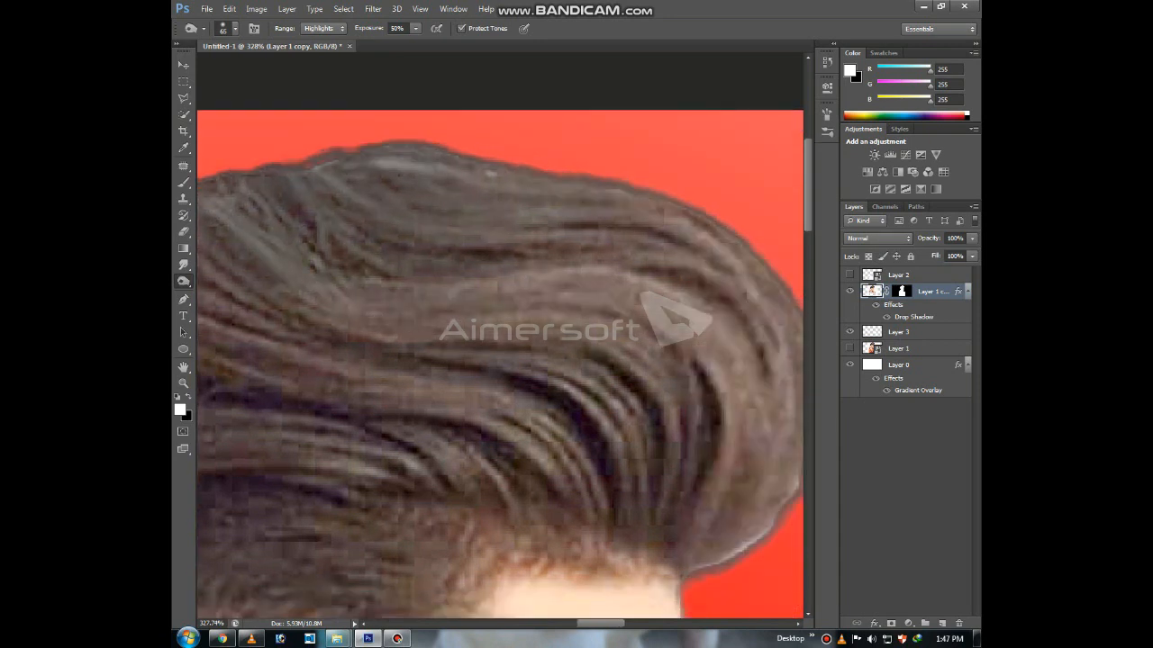
Erase the square-cut corner of the shirt at the back shoulder with the Eraser at 45% opacity.
key(z)
click(550, 28)
drag(378, 299, 451, 409)
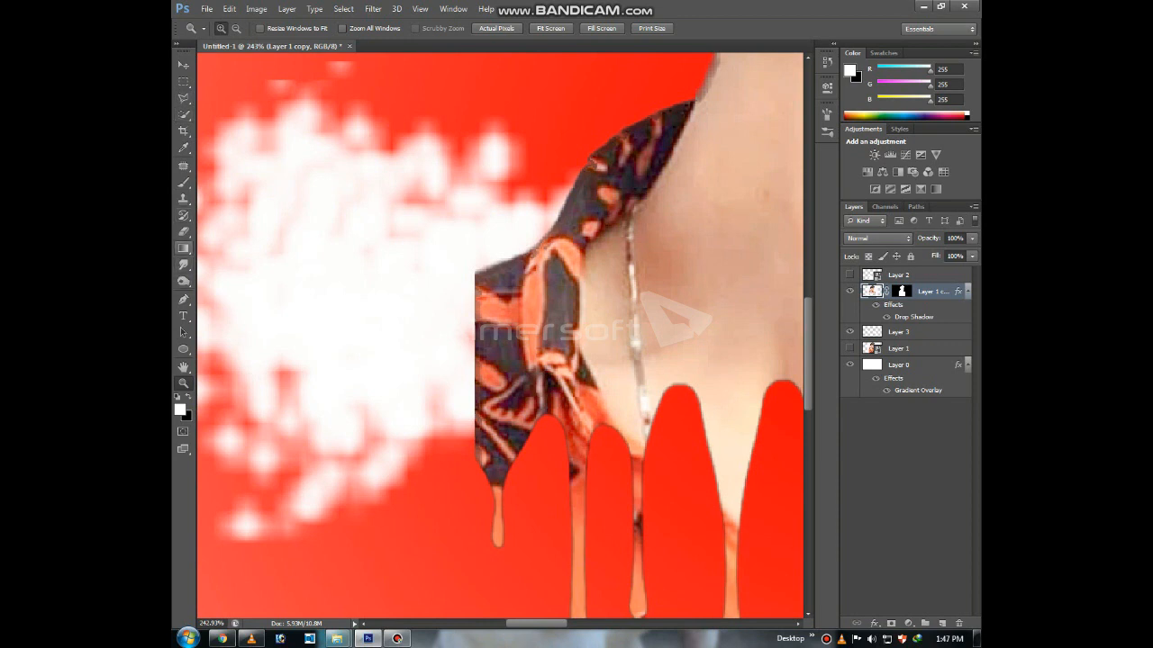
click(184, 232)
click(235, 28)
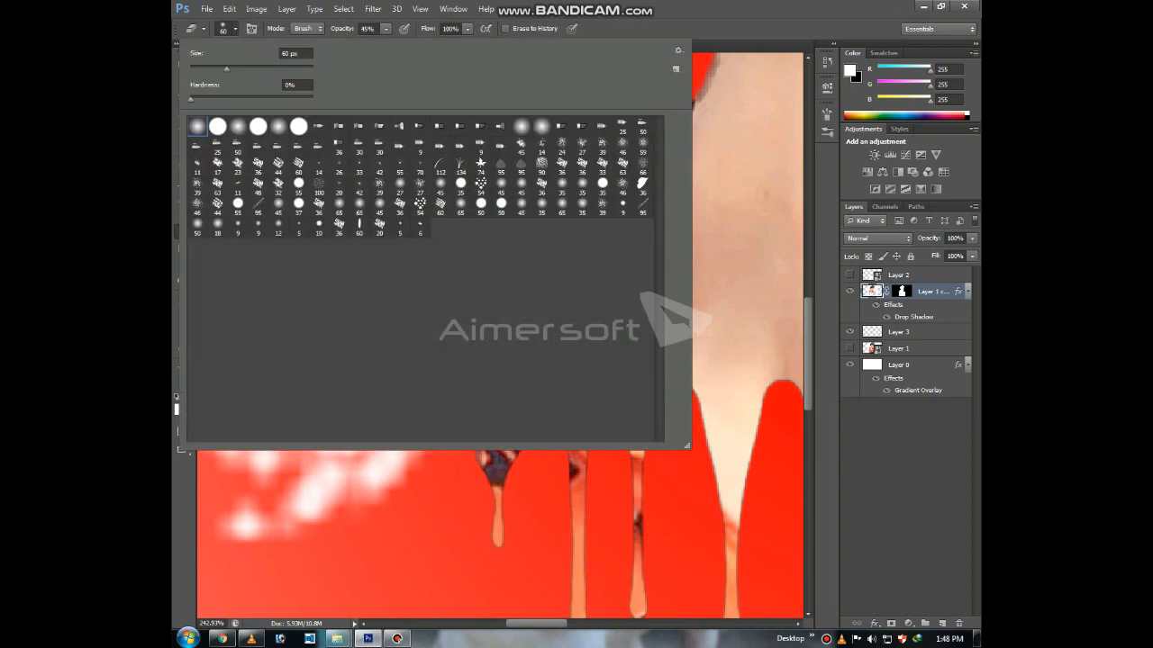
key(Escape)
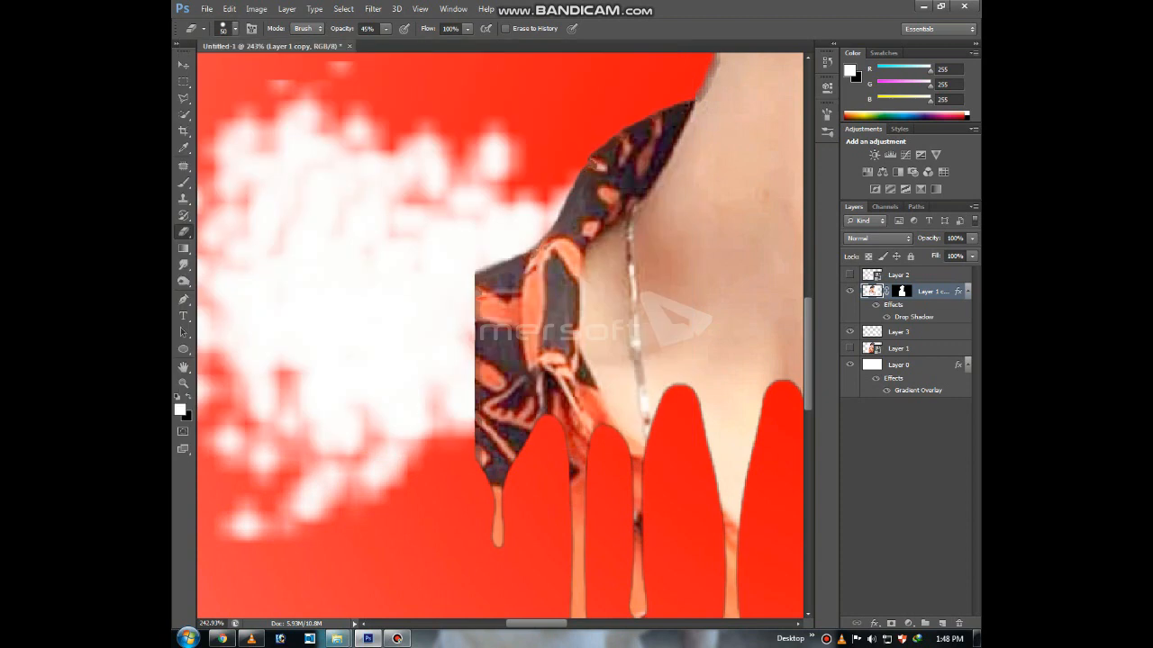
mouse_move(495, 269)
mouse_down()
mouse_move(482, 272)
mouse_move(474, 360)
mouse_move(452, 302)
mouse_up()
drag(459, 255, 461, 216)
Clean up the shirt edge along the front shoulder with the 35 px Eraser at 45% opacity.
drag(765, 360, 432, 360)
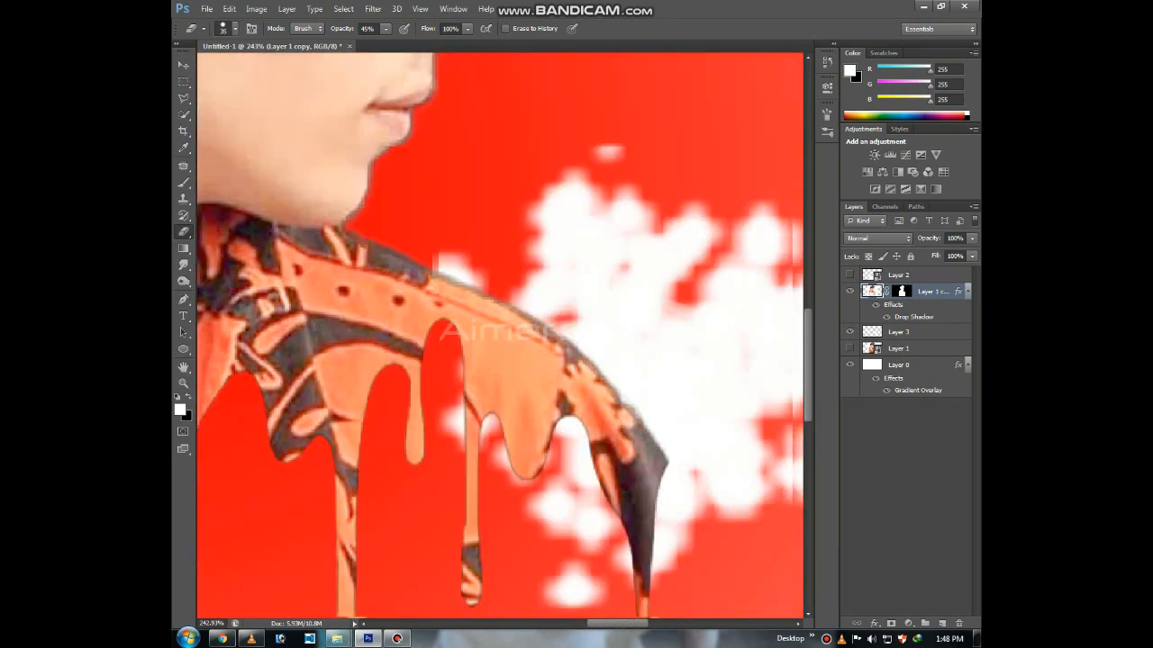
drag(721, 360, 568, 343)
mouse_move(594, 307)
mouse_down()
mouse_move(601, 369)
mouse_move(589, 338)
mouse_up()
drag(495, 360, 518, 387)
Round off the outer shirt edge at the back shoulder with the 35 px Eraser and show the whole canvas.
drag(270, 360, 522, 415)
mouse_move(468, 302)
mouse_down()
mouse_move(441, 324)
mouse_move(433, 356)
mouse_up()
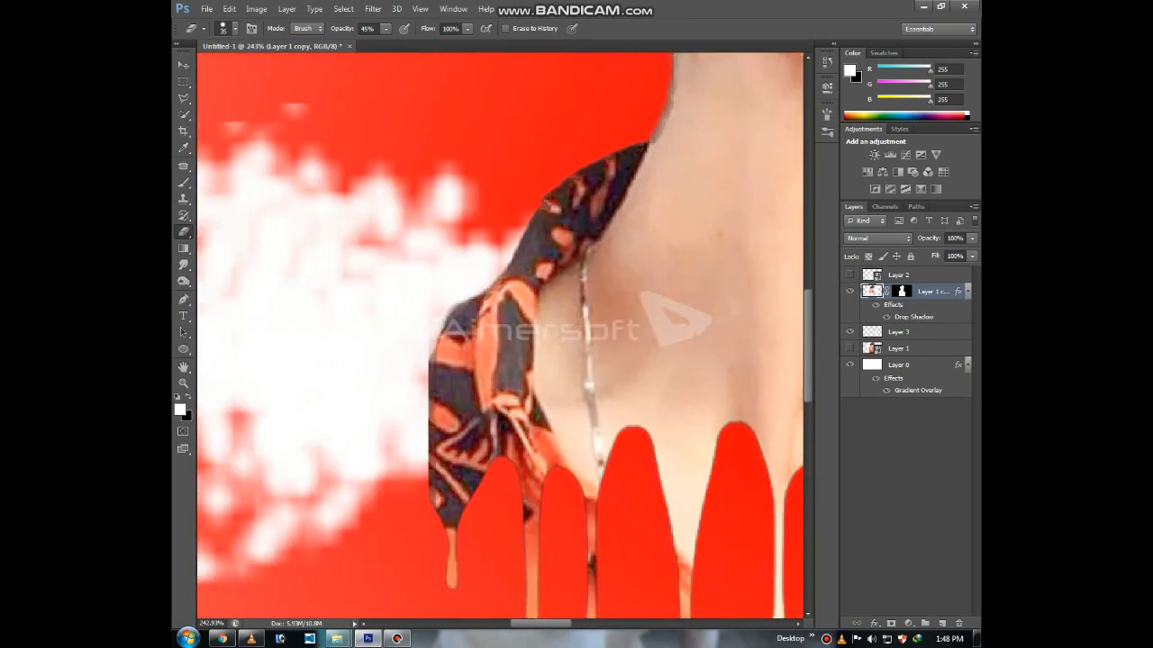
drag(454, 306, 437, 346)
click(183, 383)
key(ctrl+0)
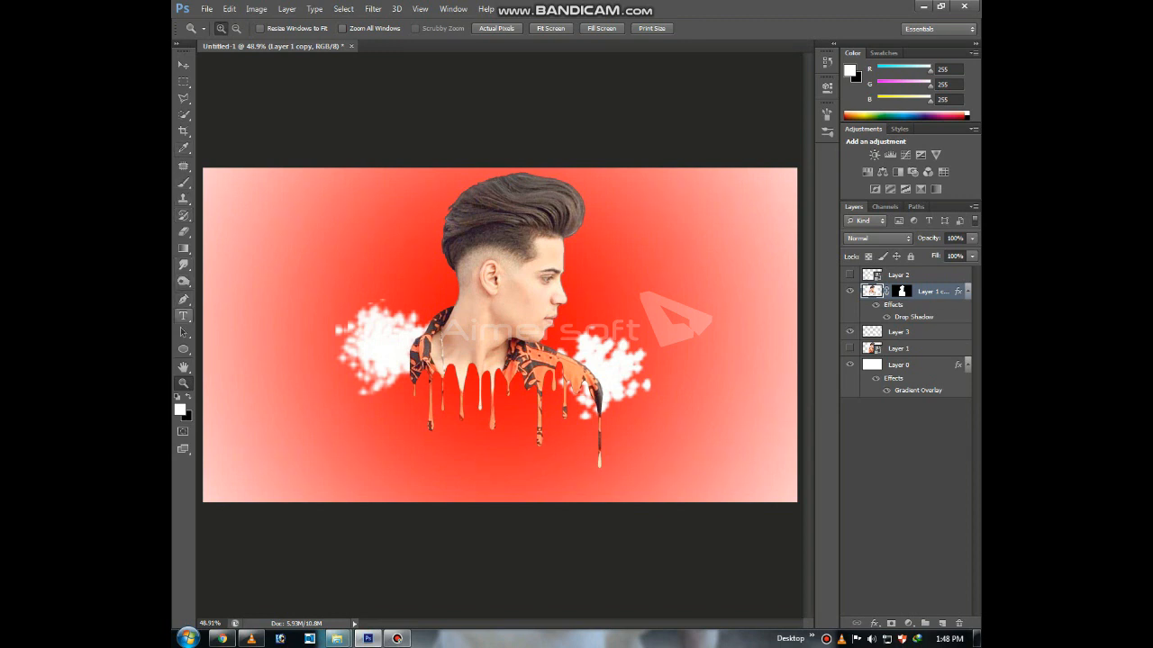
Load the 24 pt horizontal type preset and start a text line below the portrait.
click(184, 315)
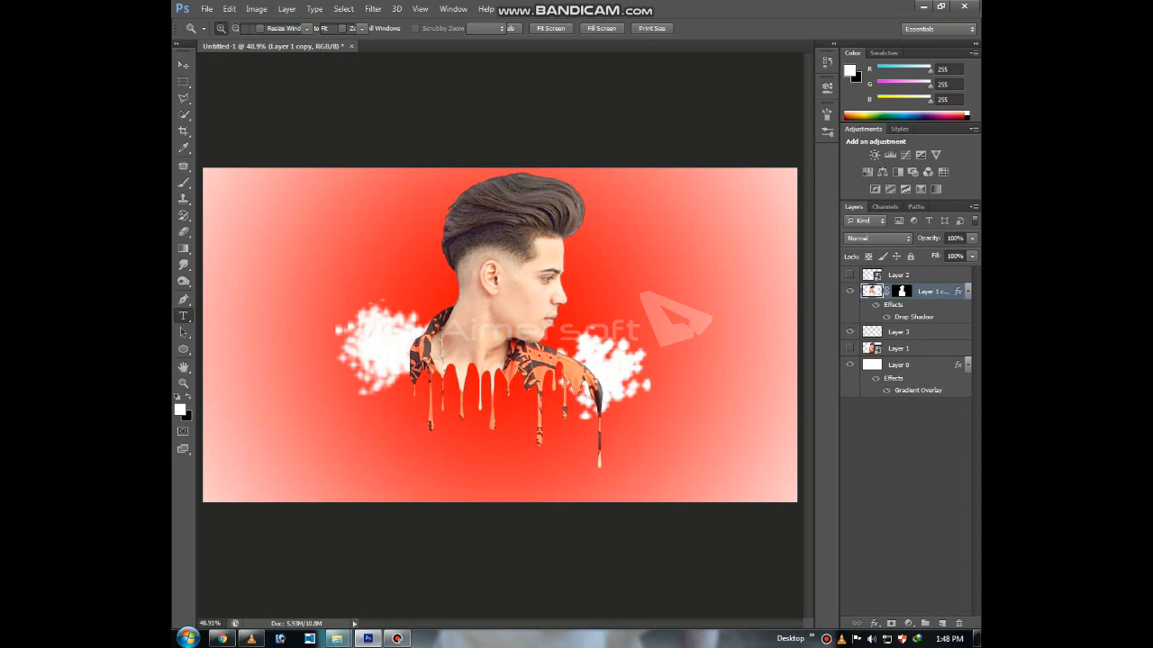
click(202, 28)
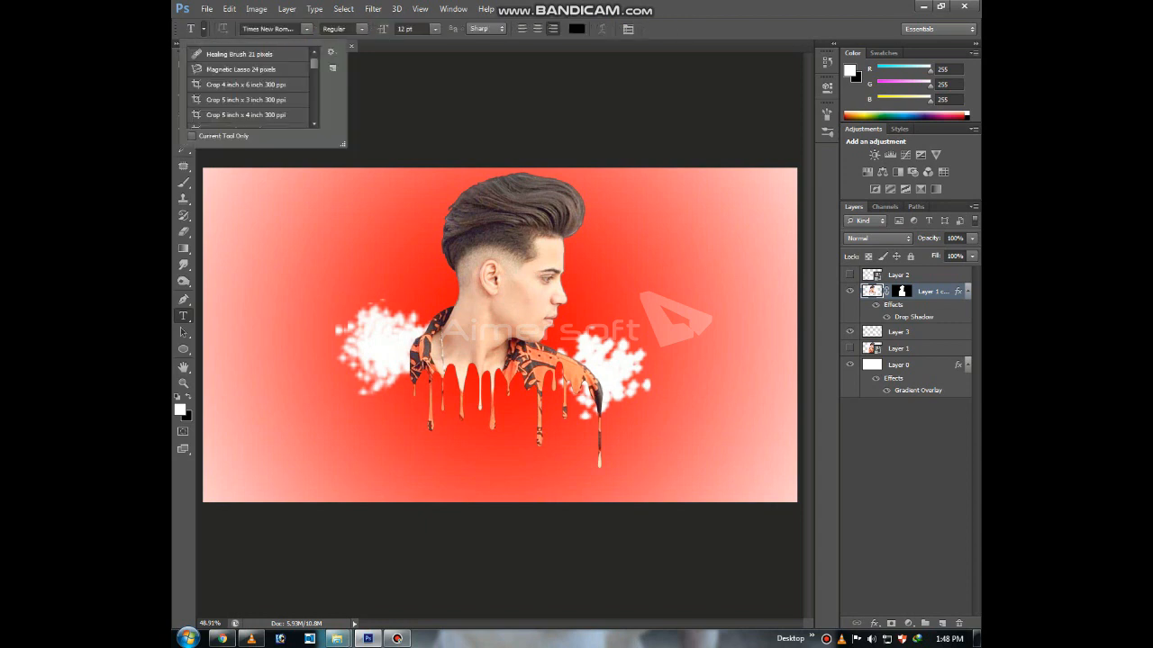
scroll(252, 87, down, 3)
scroll(252, 87, down, 2)
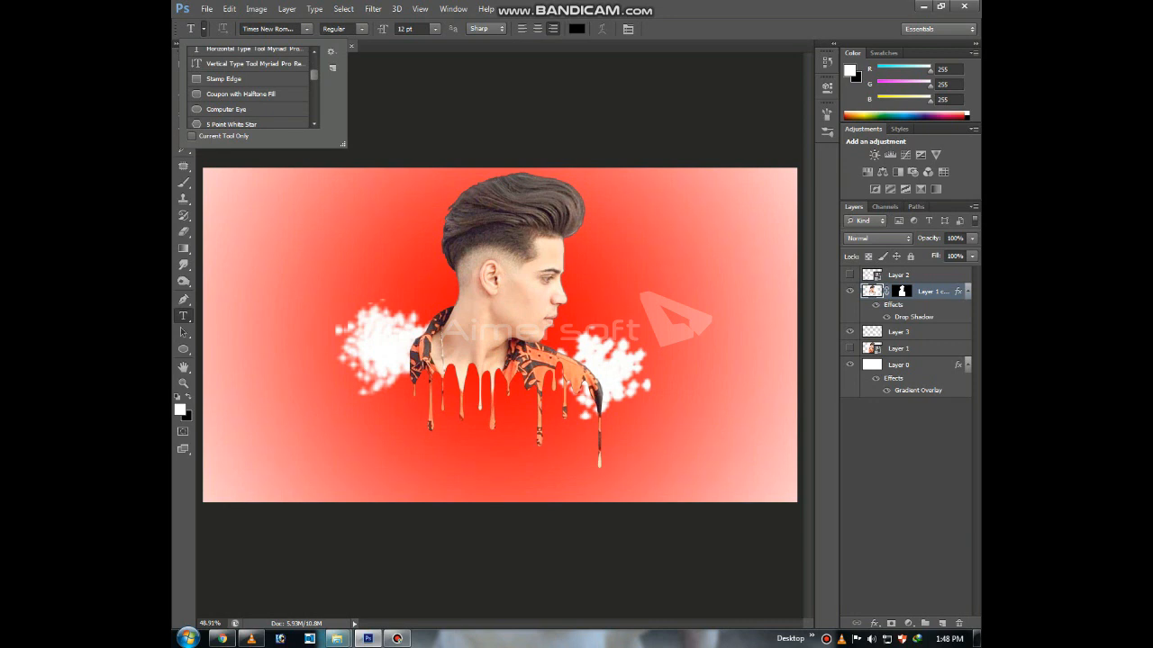
scroll(252, 87, up, 2)
click(252, 104)
click(390, 458)
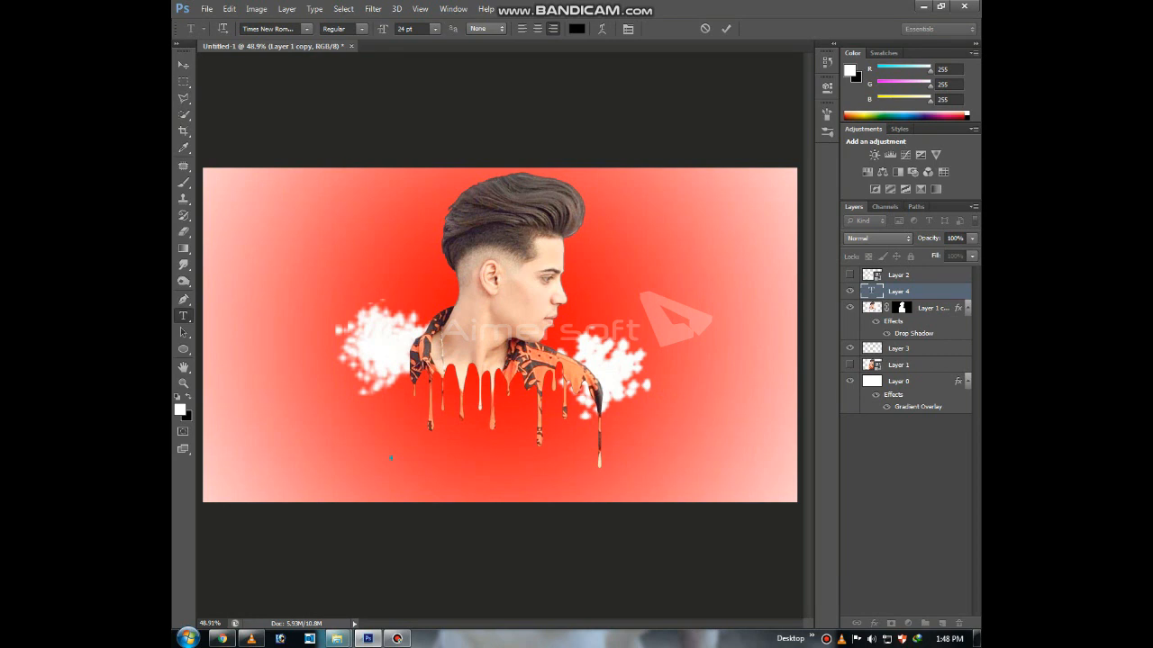
click(396, 638)
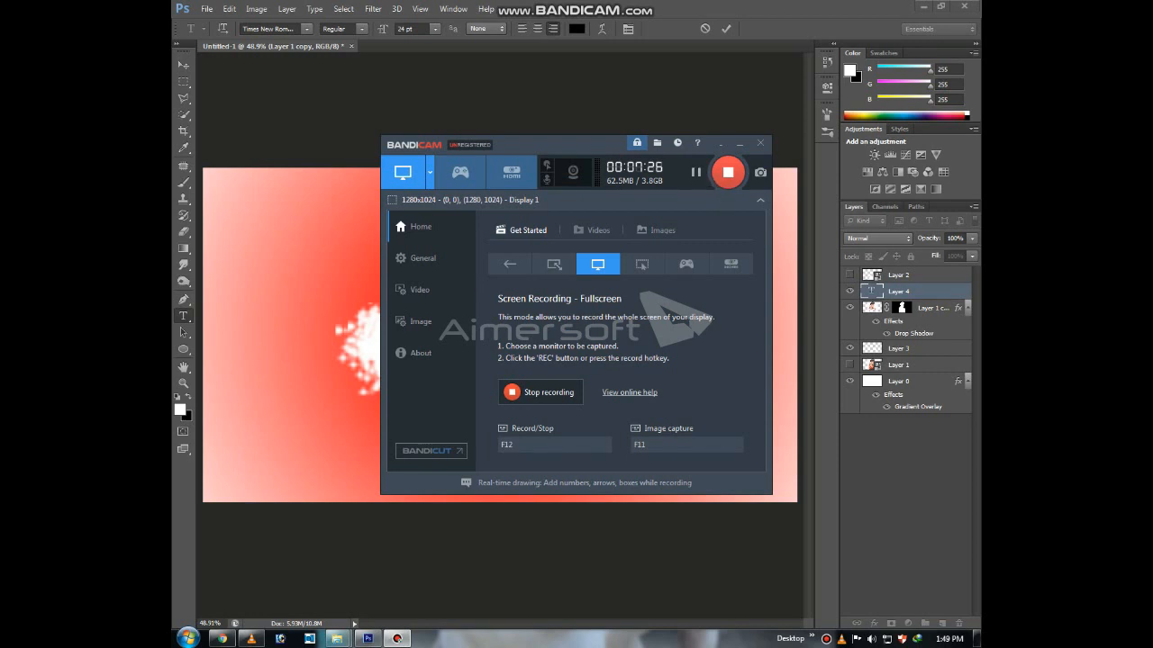
click(397, 639)
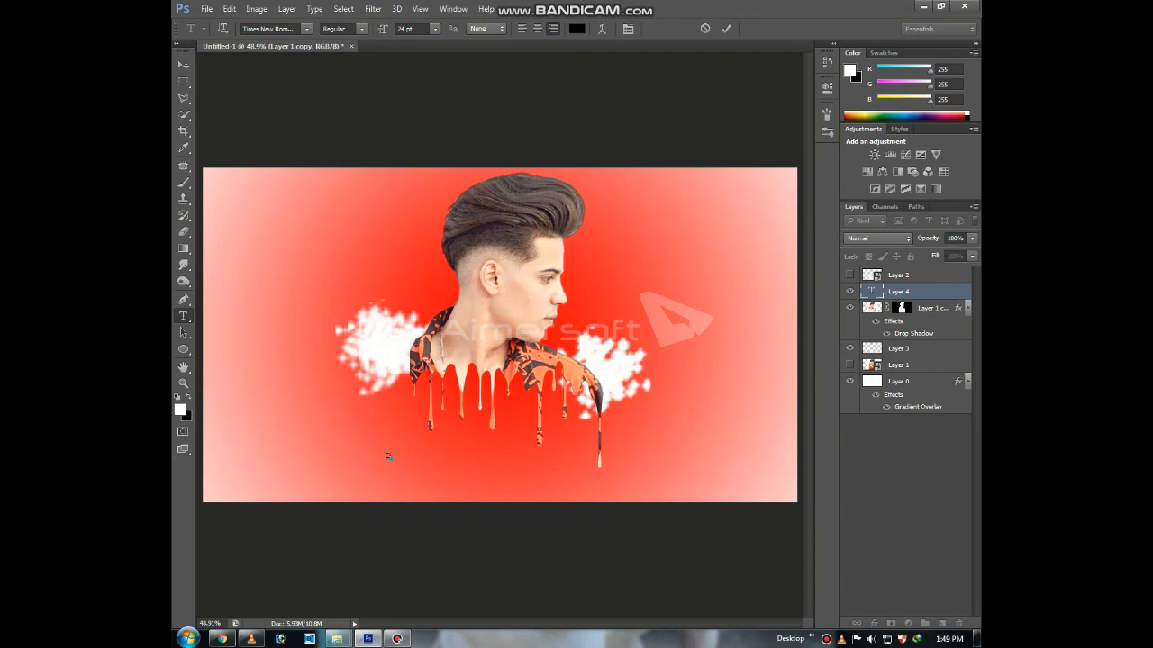
Enter the title "DRIPPING EFFEECTS" and enlarge it to about 109 pt, centred along the bottom edge of the canvas.
text(DRIPPING)
text(EFFECTS)
click(183, 65)
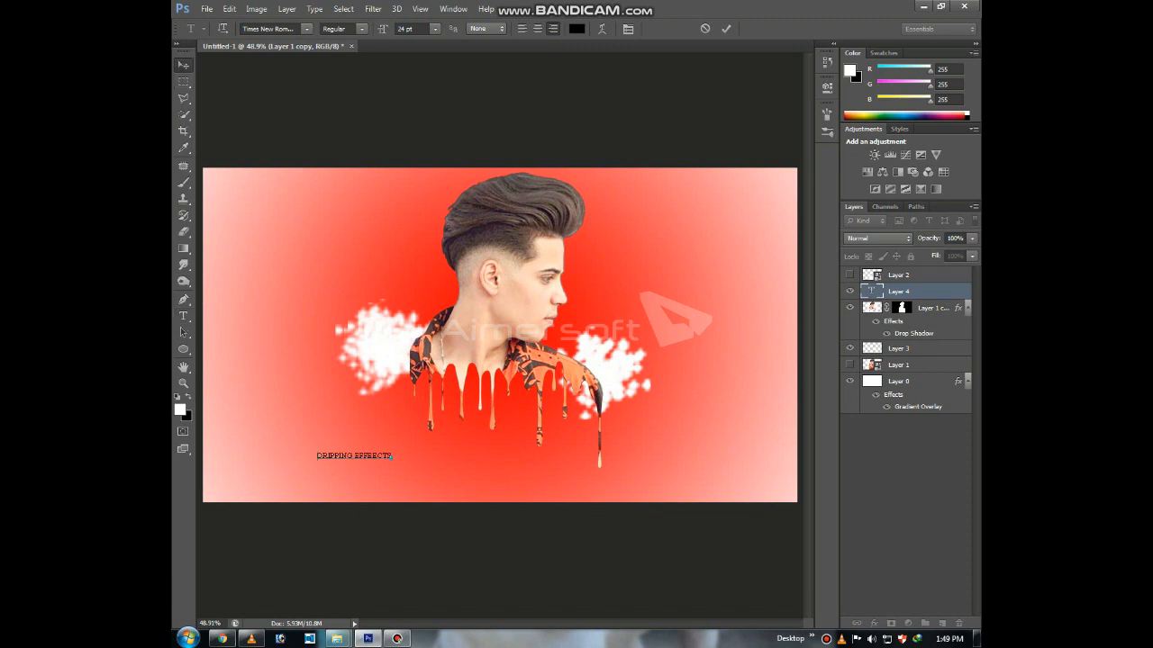
drag(354, 455, 624, 475)
key(ctrl+t)
key(Return)
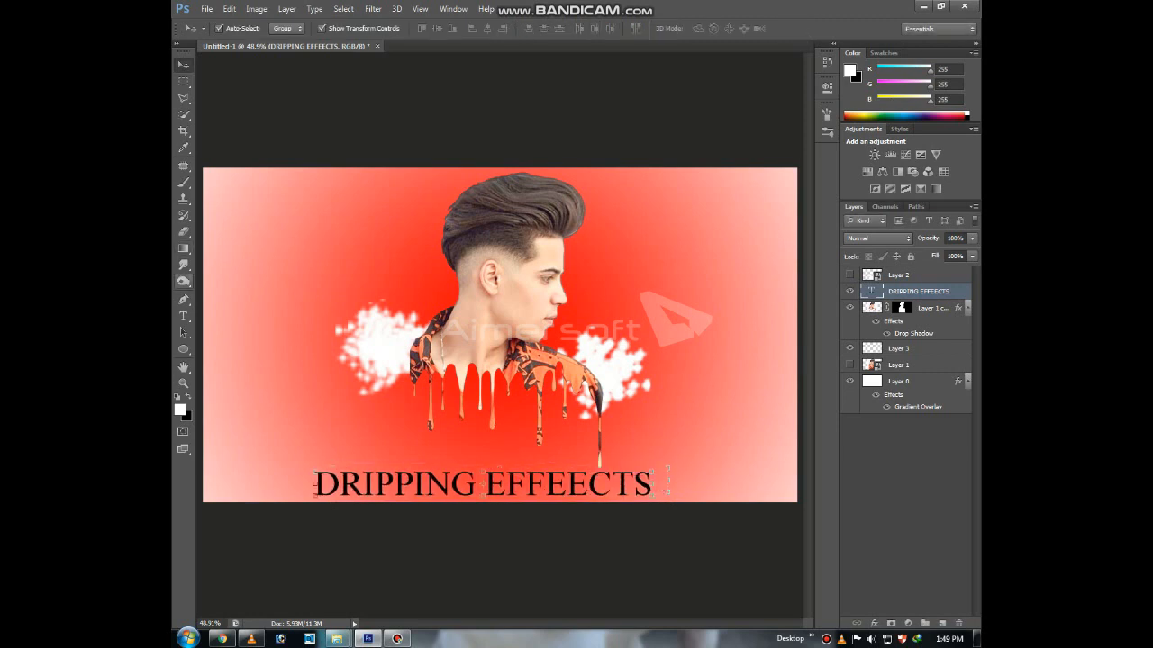
Try centre and left alignment on the title text, and return it to right alignment.
click(183, 315)
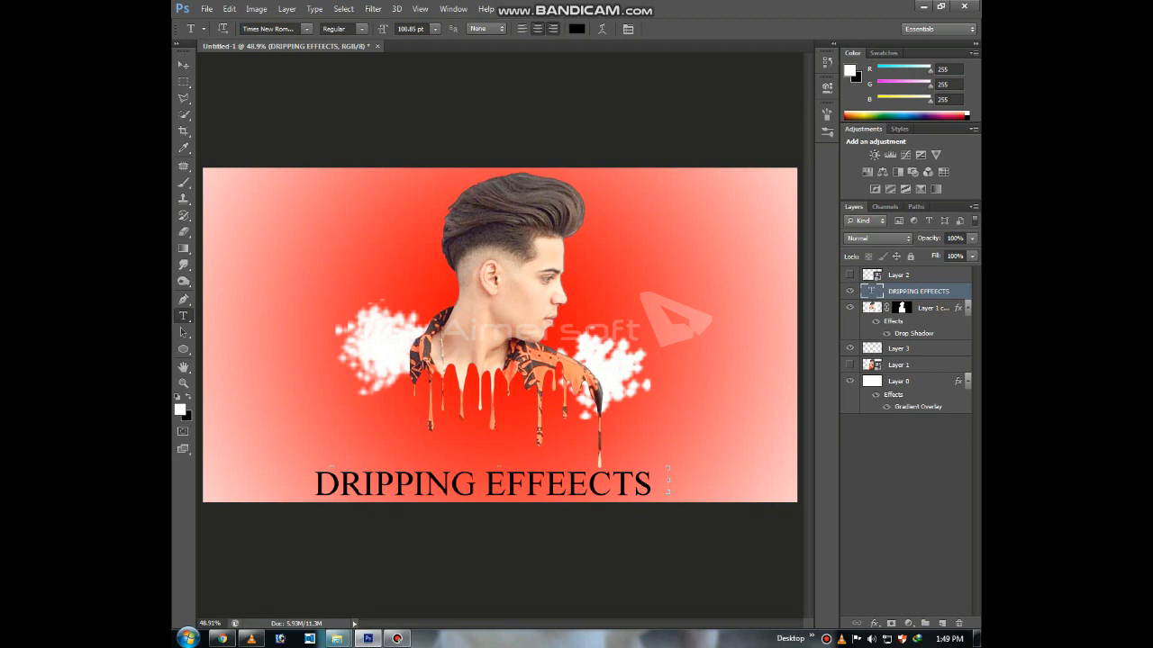
click(536, 27)
click(521, 28)
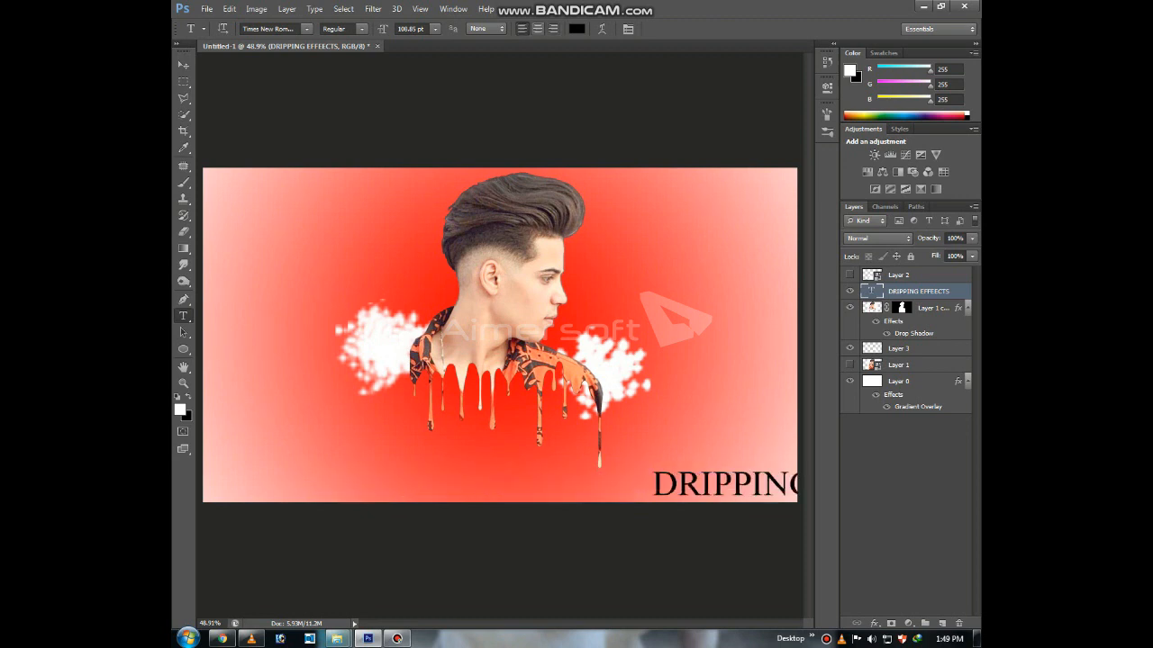
click(553, 28)
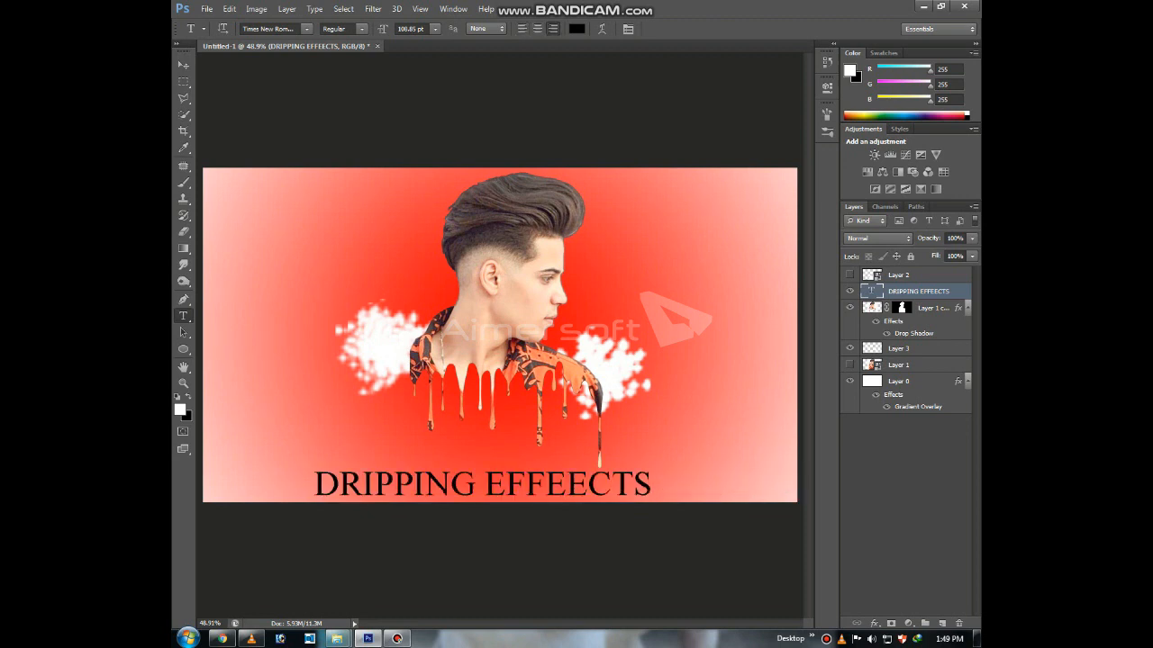
Set the title's font to Tw Cen MT and its text colour to off-white faf9f9.
click(628, 28)
click(746, 164)
click(720, 211)
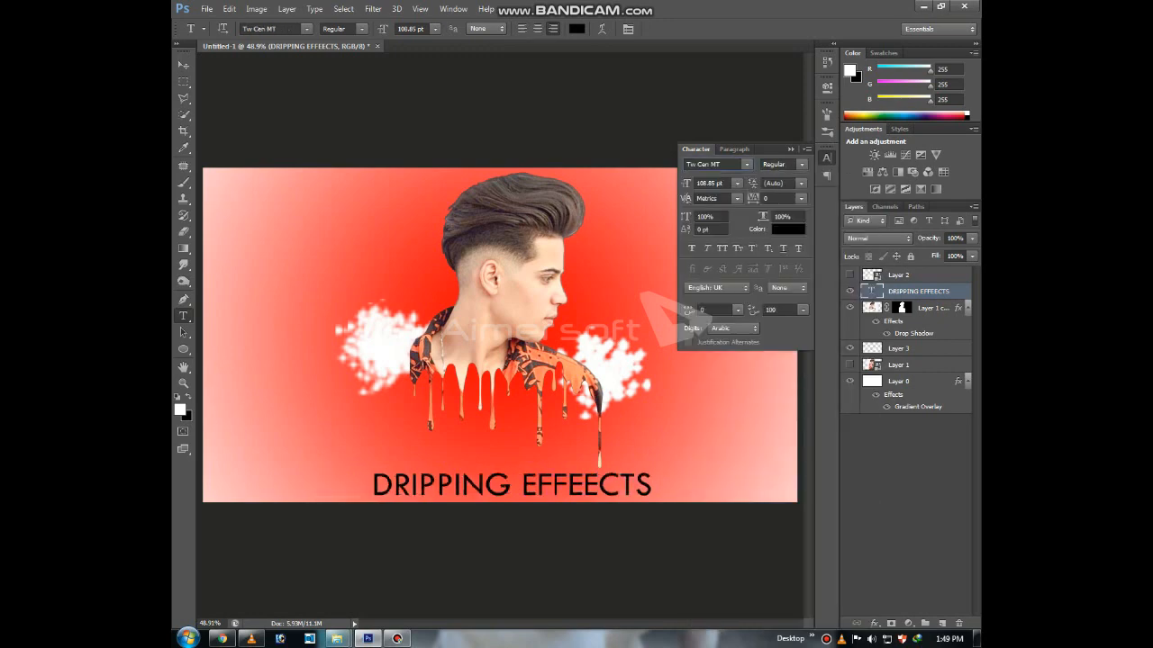
click(788, 229)
click(528, 420)
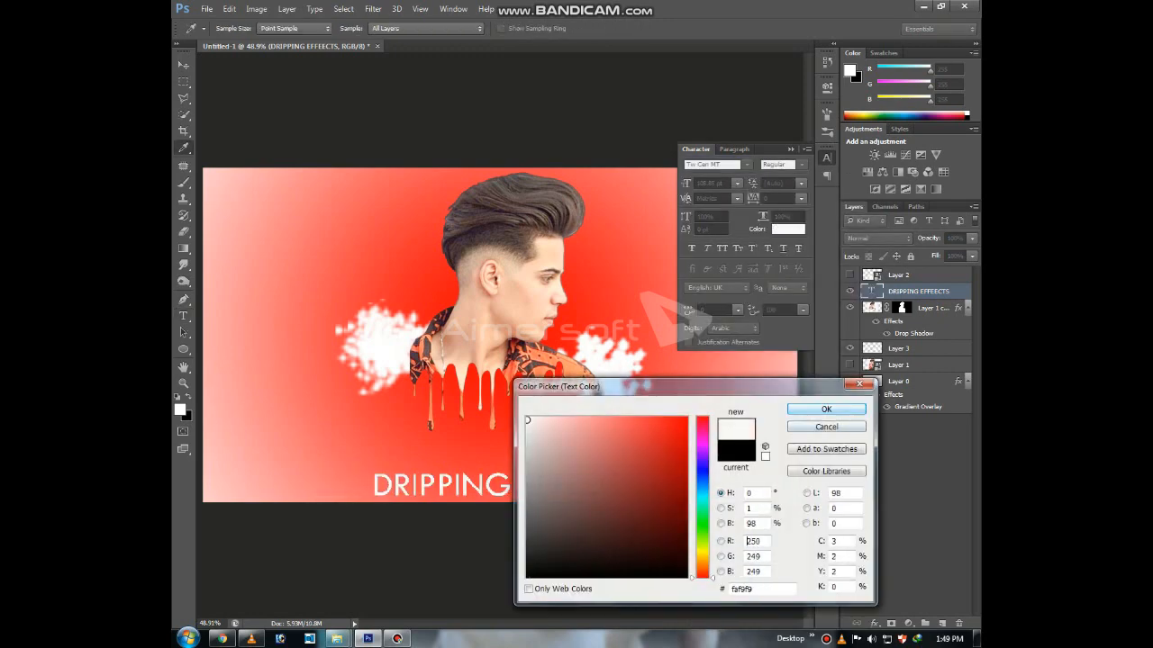
click(825, 409)
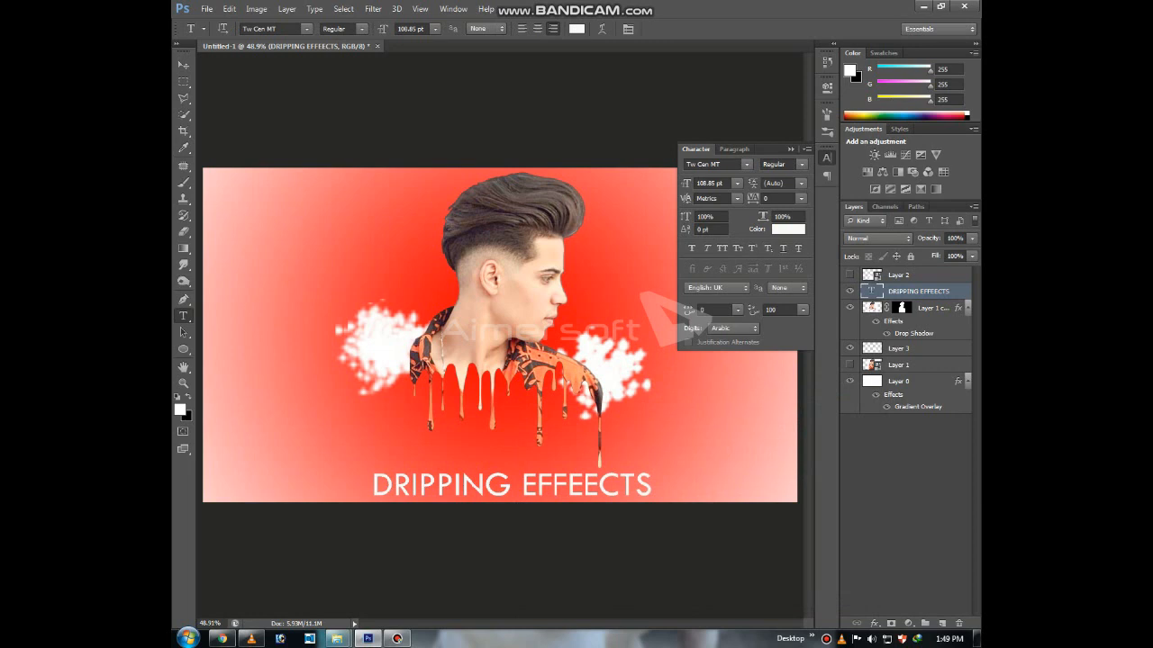
Float the composition at 33.33% zoom in its own window and open the original portrait JPEG, discarding its embedded colour profile.
key(ctrl+minus)
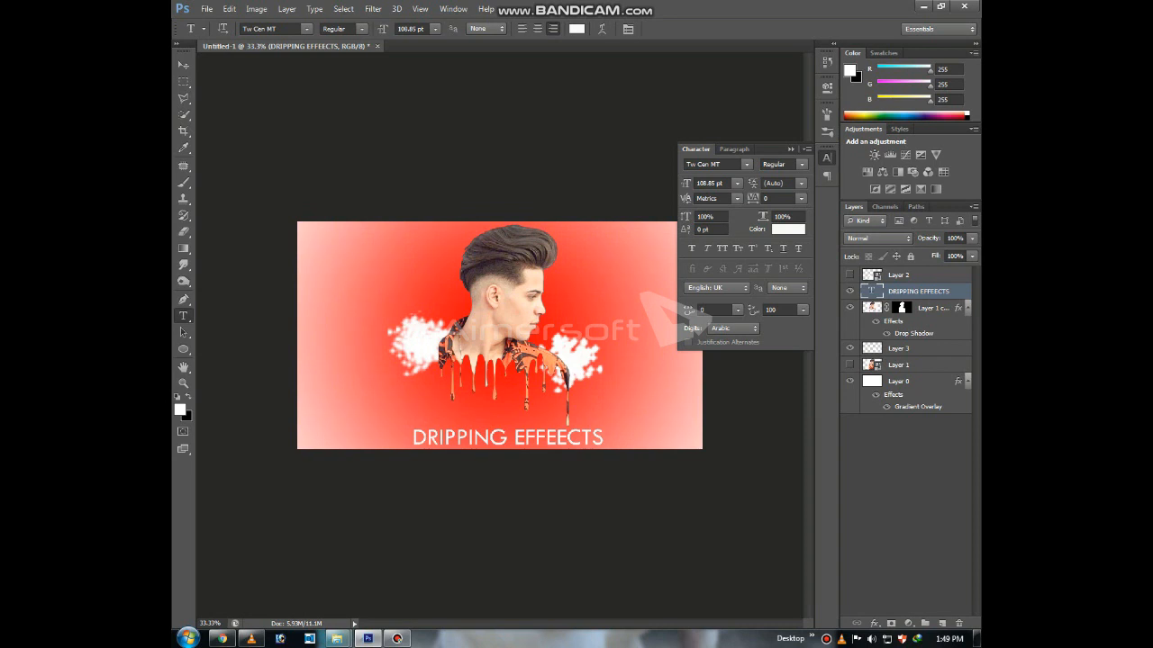
drag(271, 45, 459, 109)
key(ctrl+o)
scroll(599, 279, down, 10)
click(694, 243)
key(Return)
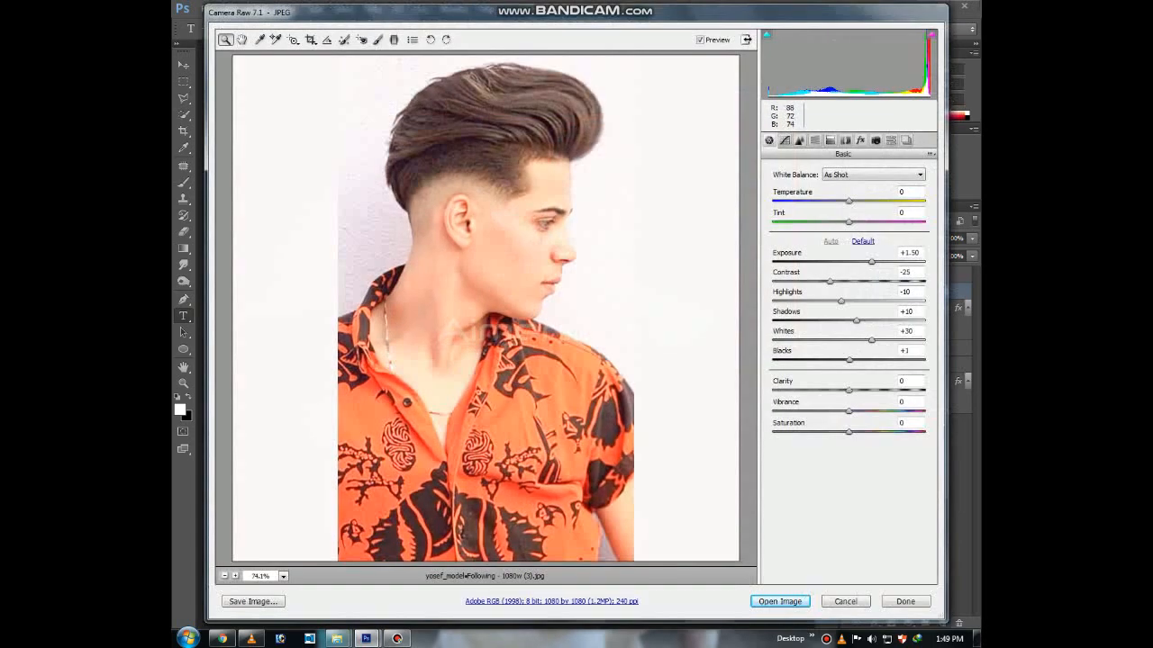
key(Return)
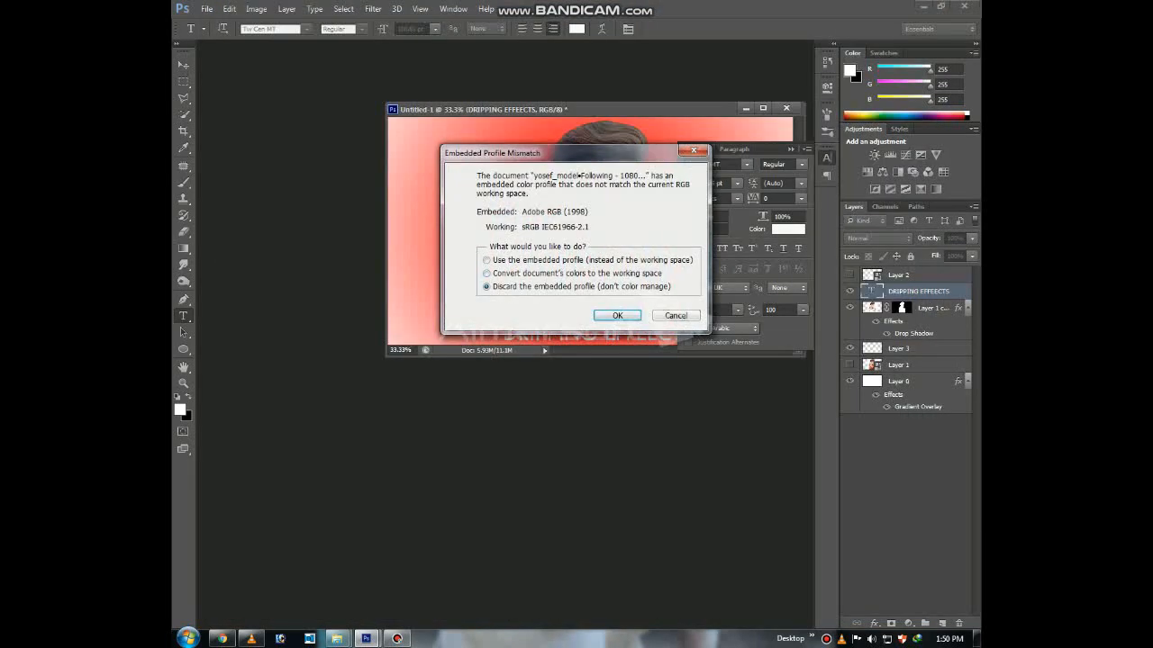
key(Return)
Separate the composition's and the original photo's floating windows so that both portraits can be compared.
drag(450, 122, 261, 118)
click(630, 109)
drag(630, 109, 756, 65)
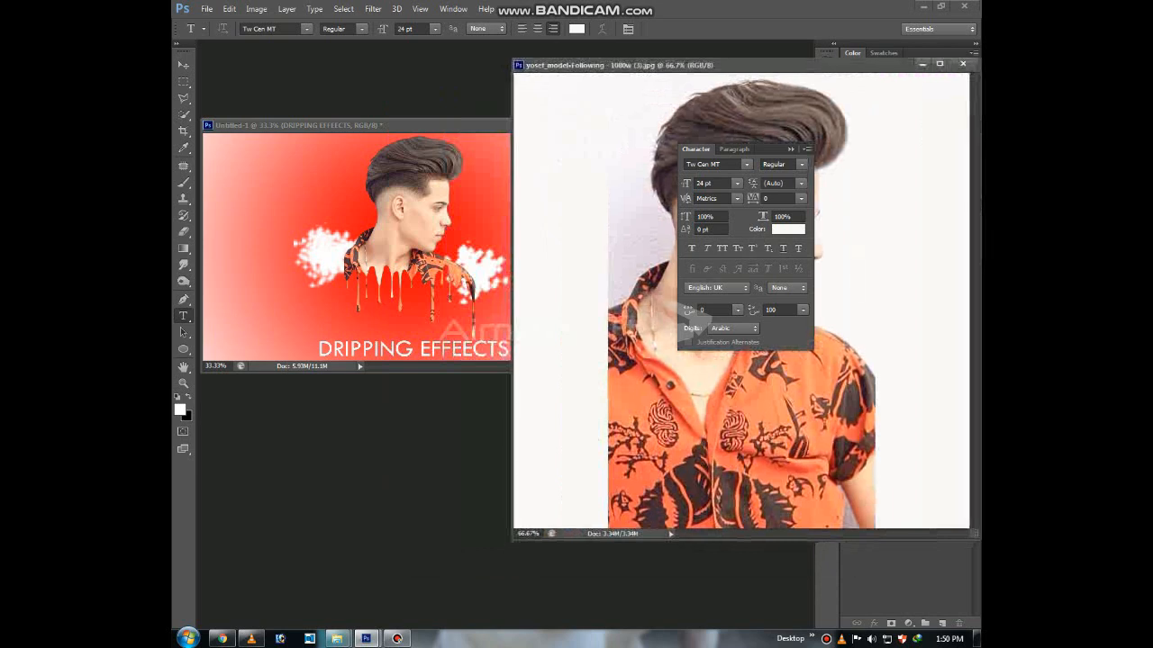
Display the original photo at 25% zoom, collapse the character settings, and fit its narrowed window beside the composition.
key(ctrl+minus)
key(ctrl+minus)
key(ctrl+minus)
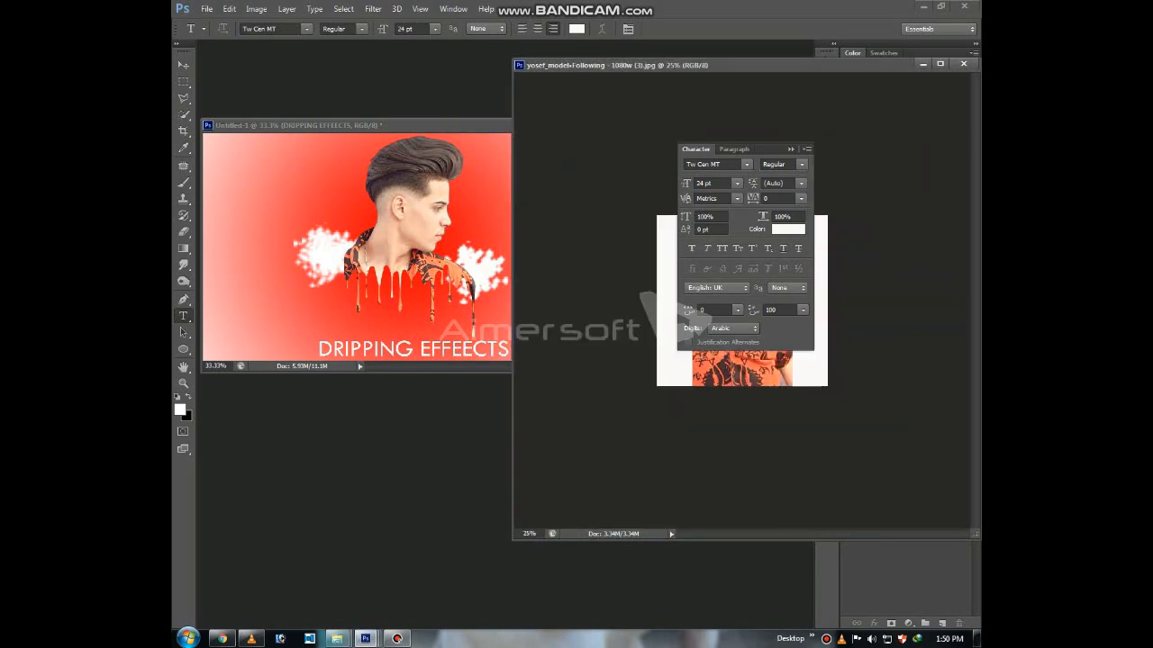
click(790, 149)
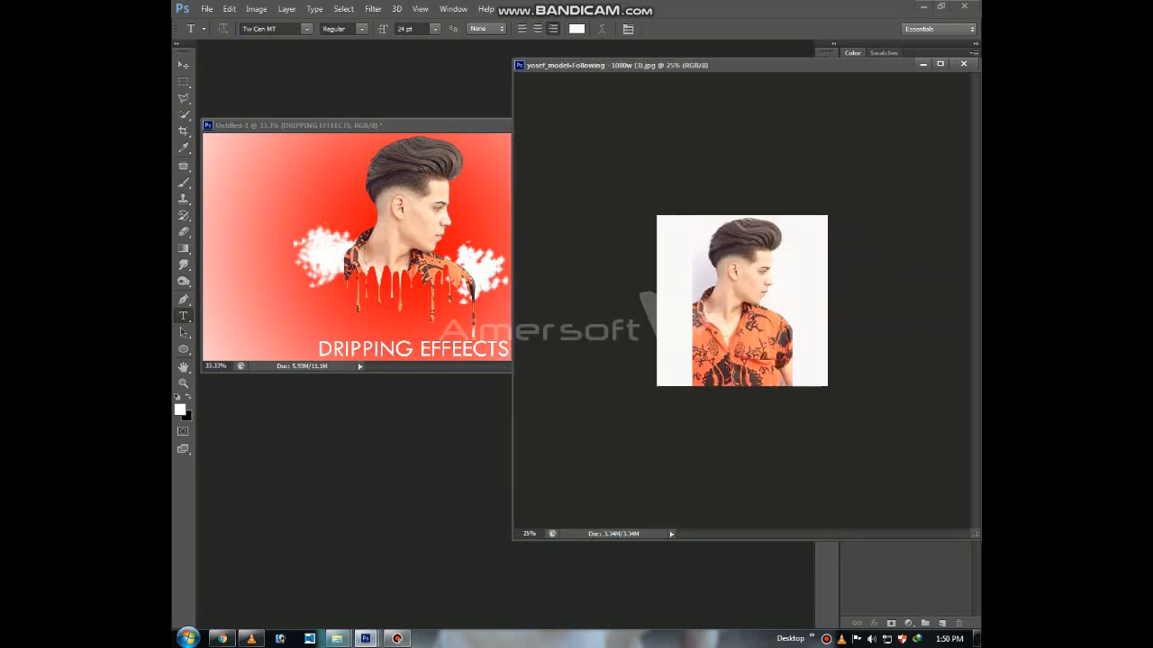
drag(513, 270, 729, 270)
drag(811, 65, 680, 41)
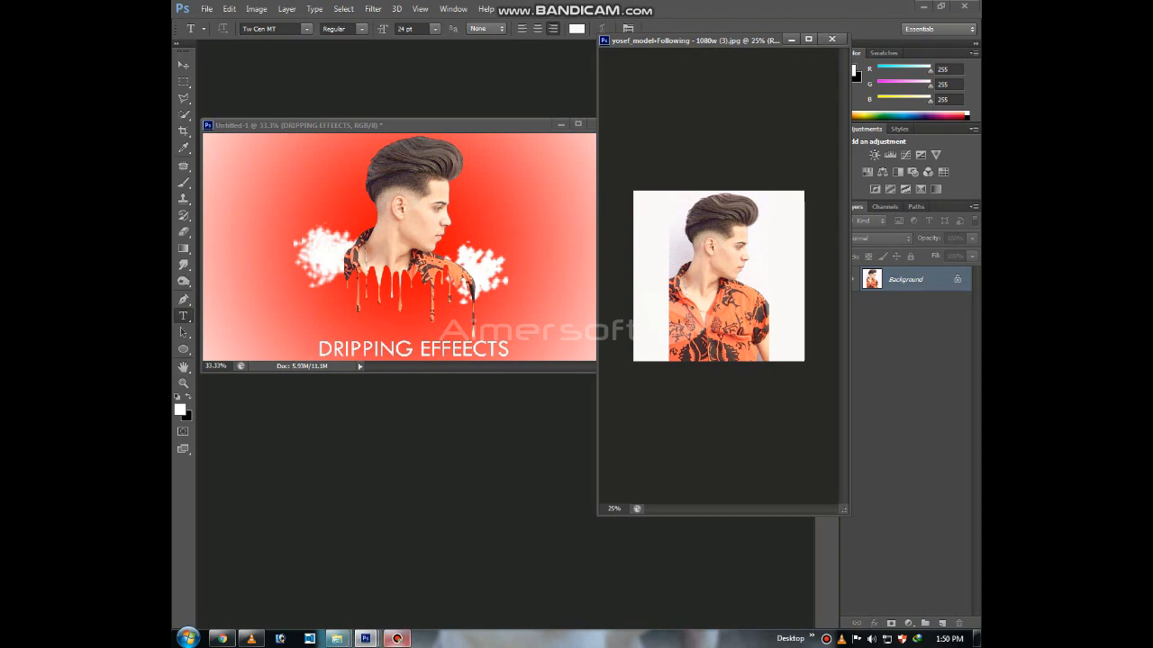
click(396, 638)
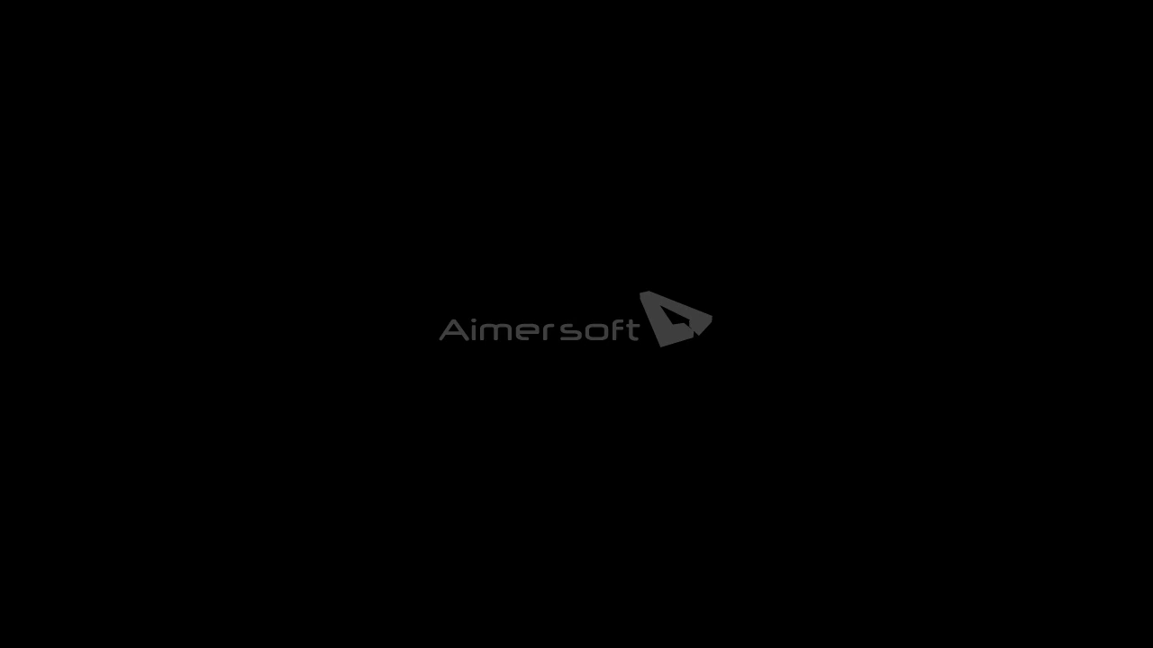